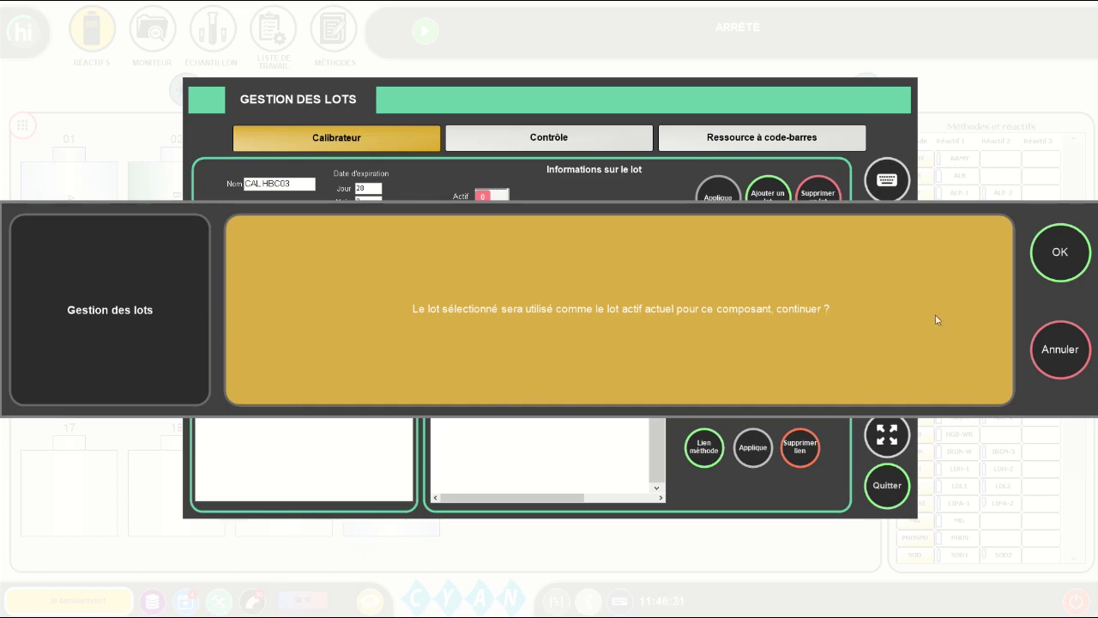
# - Confirm CAL HBC03 lot 00295310 as the active calibrator lot and choose AAMY as the method to link
pyautogui.click(1065, 273)
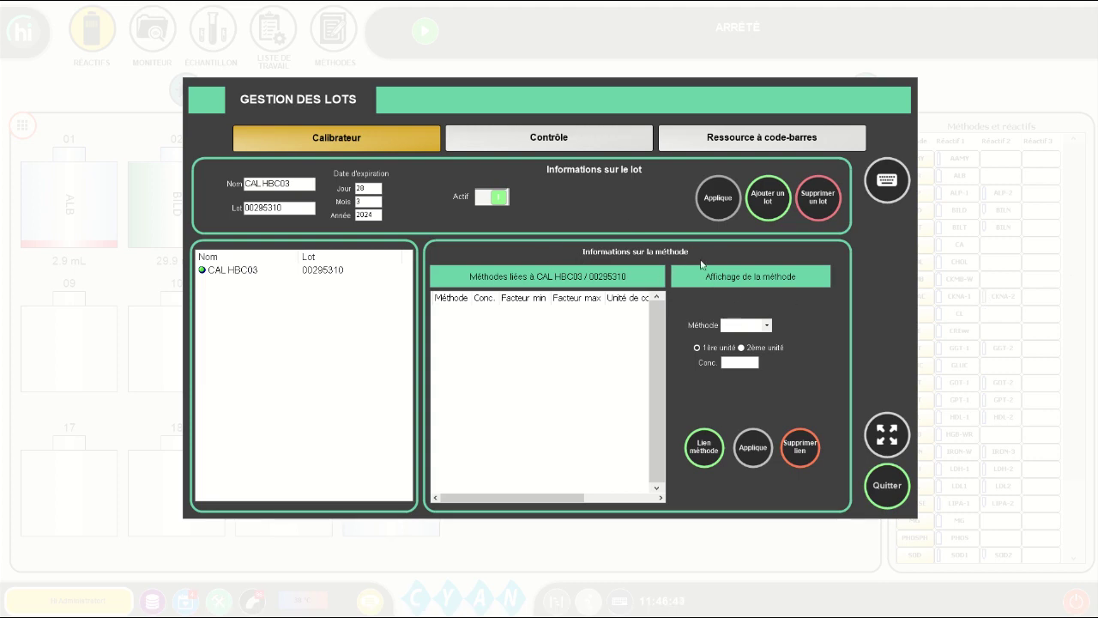
pyautogui.click(767, 326)
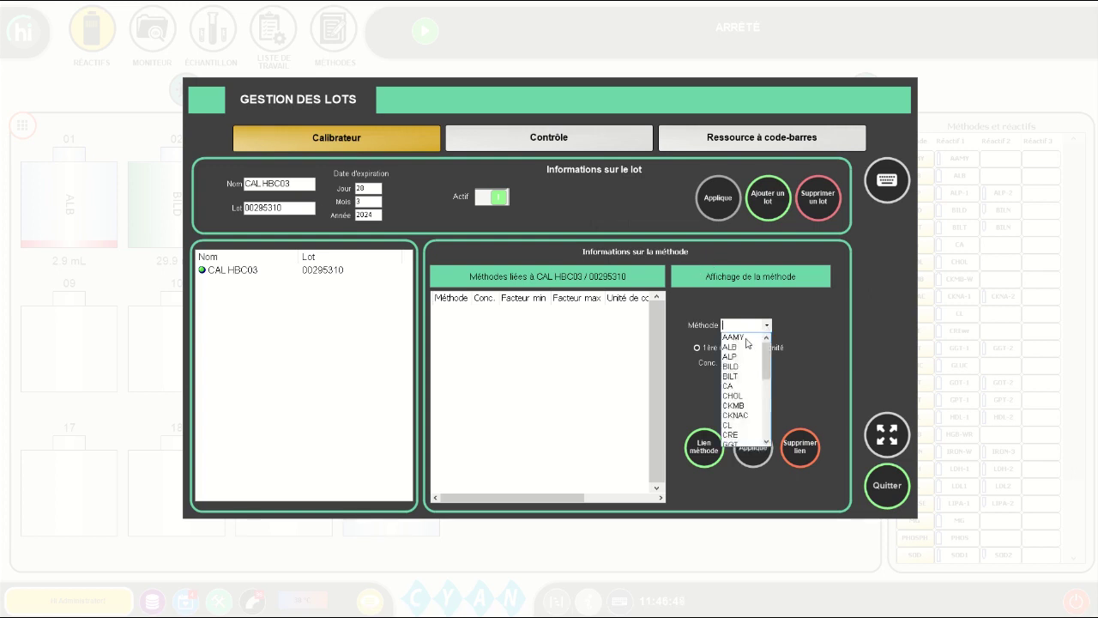
pyautogui.click(744, 344)
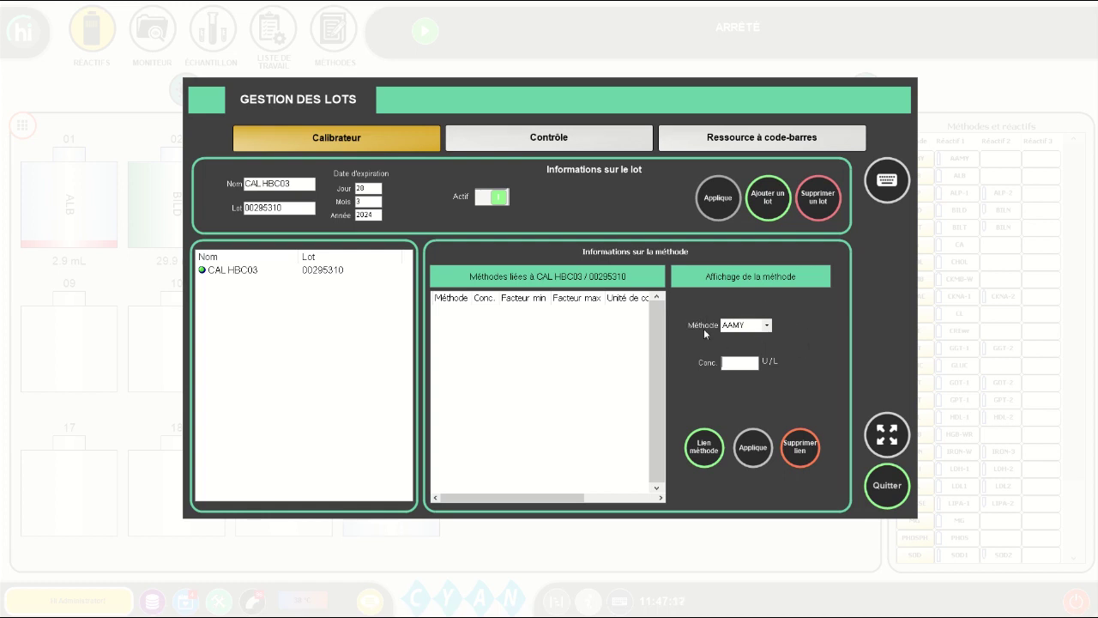
# - Look up the a-Amylase value in the HBC03 calibrator PDF in Foxit PhantomPDF and link AAMY to the lot with concentration 178 U/L
pyautogui.hotkey('alt', 'Tab')
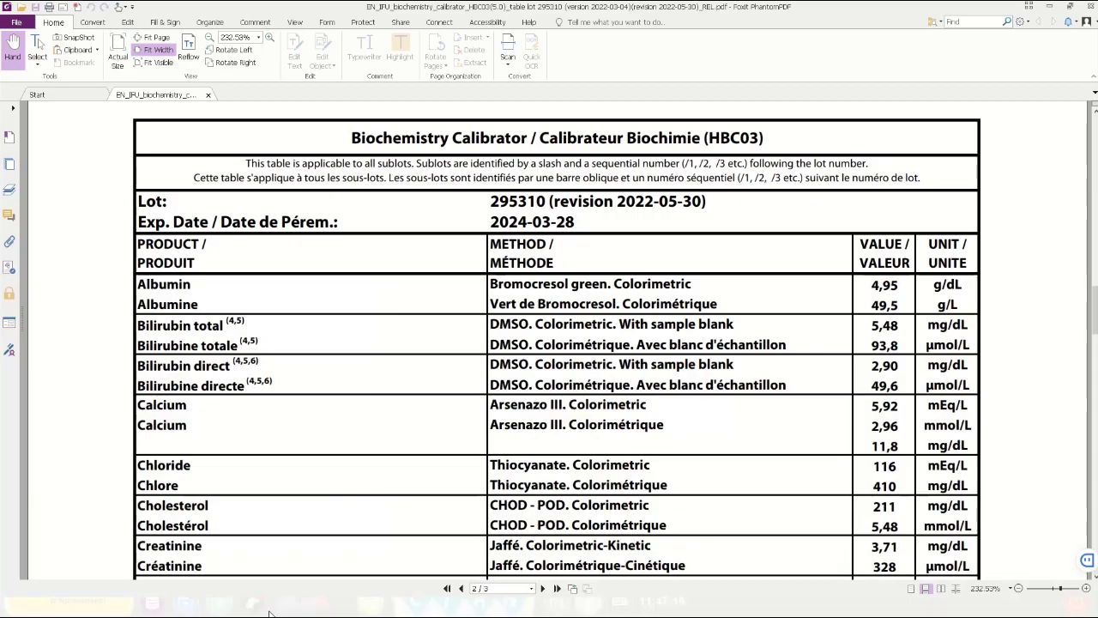
pyautogui.scroll(-5, 509, 464)
pyautogui.scroll(-3, 509, 463)
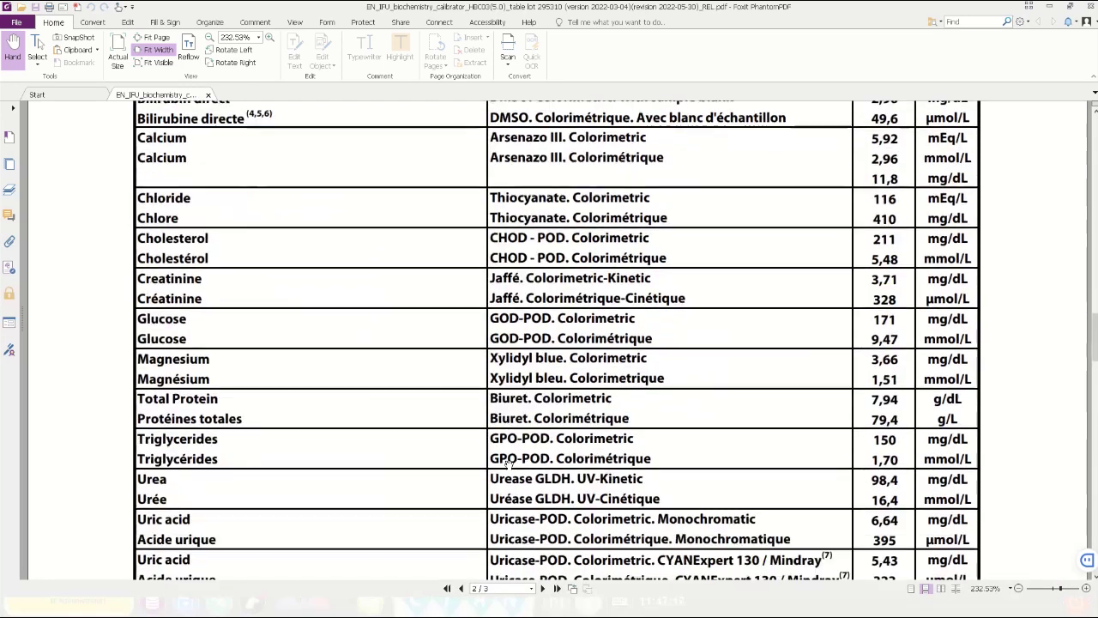
pyautogui.scroll(-3, 509, 464)
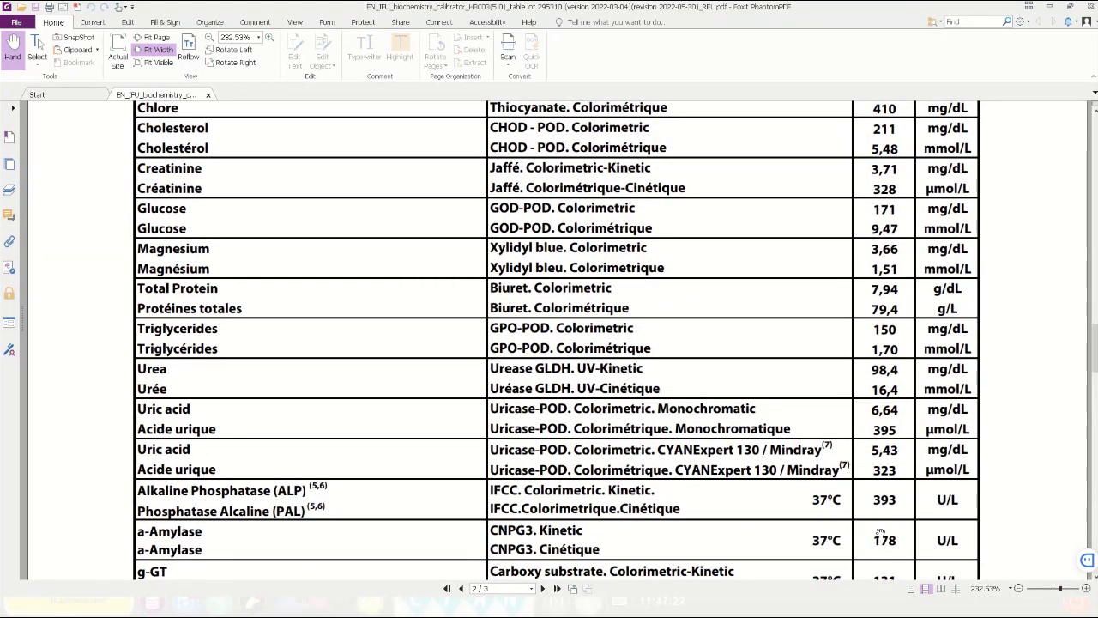
pyautogui.hotkey('alt', 'Tab')
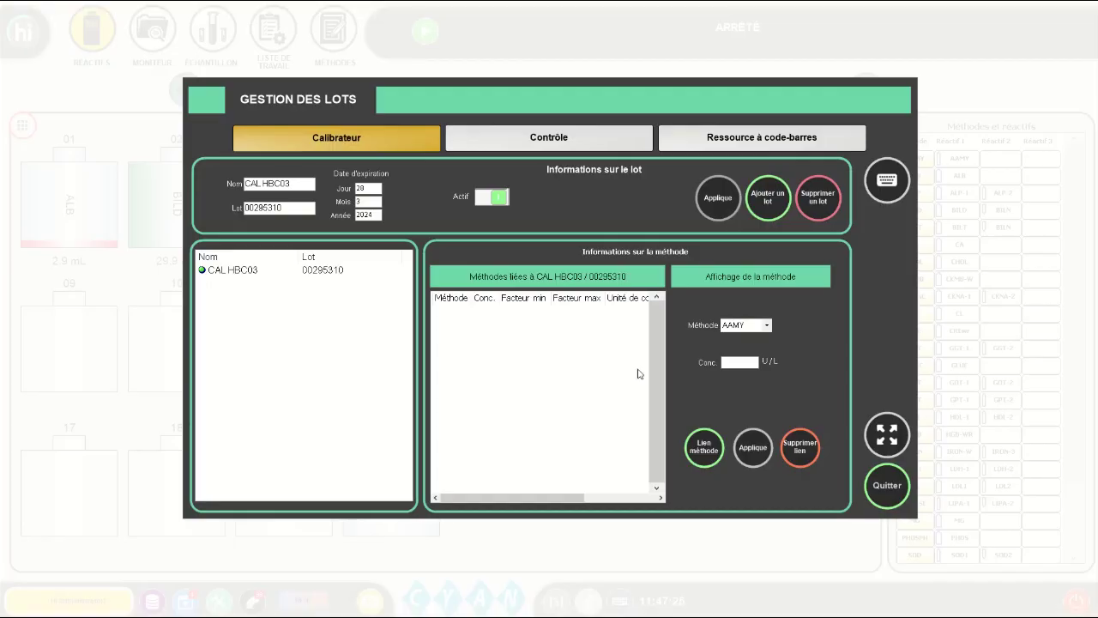
pyautogui.write('170')
pyautogui.click(711, 457)
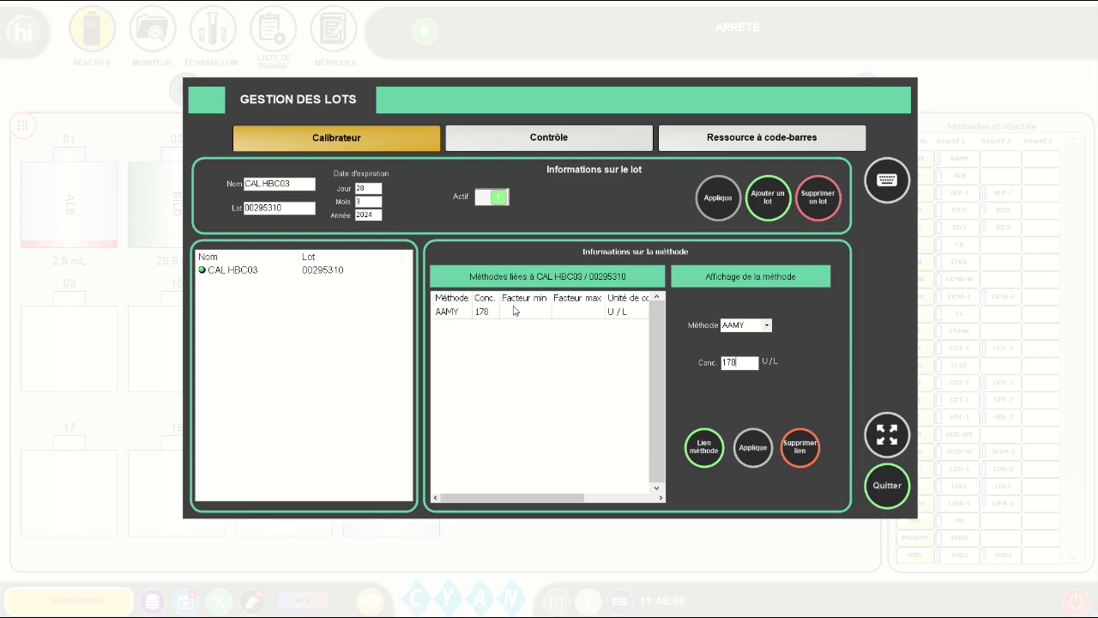
# - Link the ALB method to the CAL HBC03 lot with a concentration of 4.95 g/dL
pyautogui.click(766, 326)
pyautogui.click(737, 343)
pyautogui.write('.95')
pyautogui.click(704, 447)
# - Link the BILD method to the CAL HBC03 lot with a concentration of 2.9 mg/dL and close lot management
pyautogui.click(766, 326)
pyautogui.click(741, 361)
pyautogui.write('2.9')
pyautogui.click(703, 446)
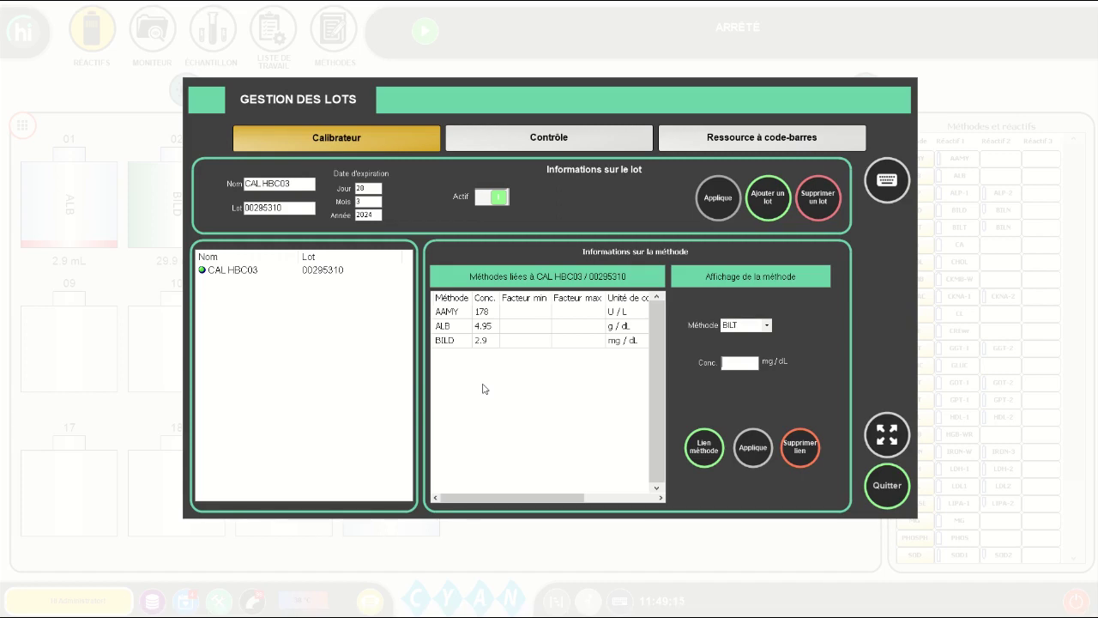
pyautogui.click(886, 485)
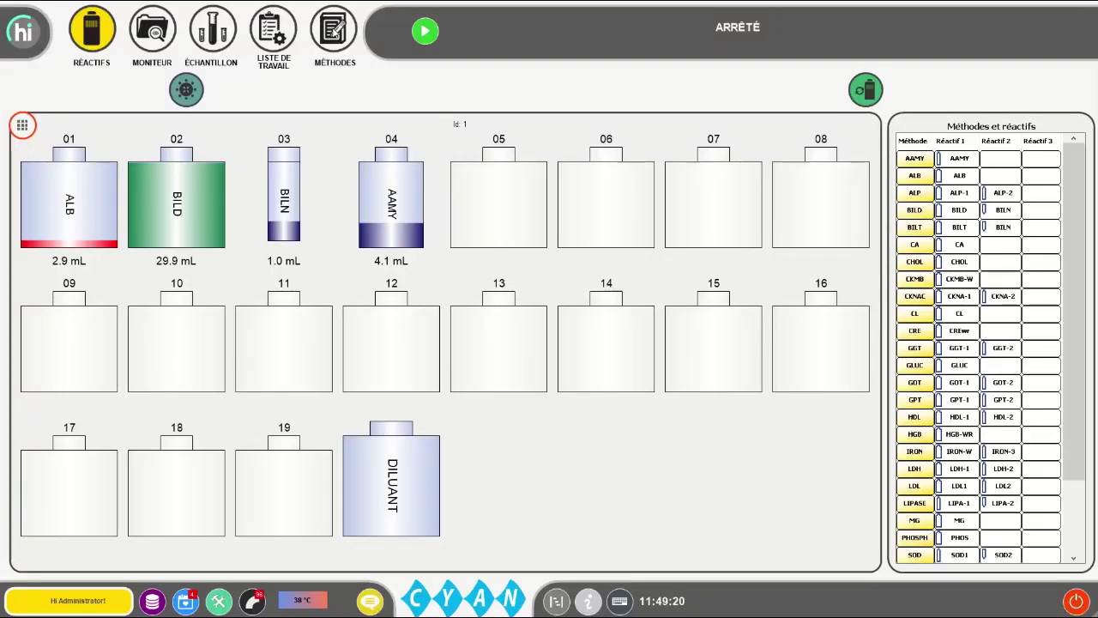
# - Assign CAL HBC03 as the calibrator in the AAMY method's parameters and save the change
pyautogui.click(334, 33)
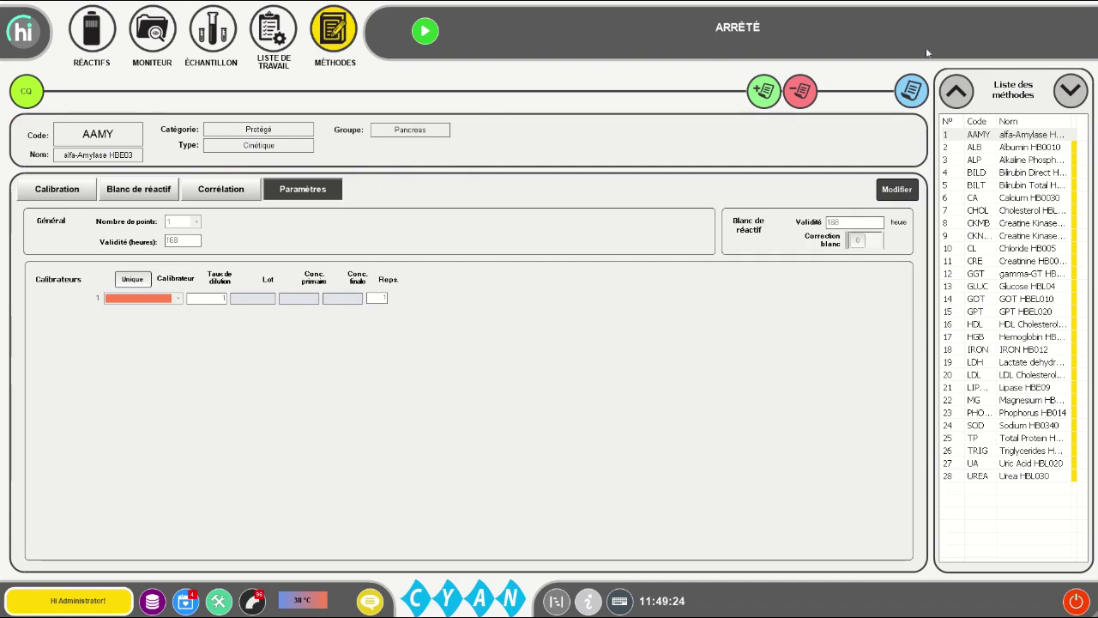
pyautogui.click(1028, 138)
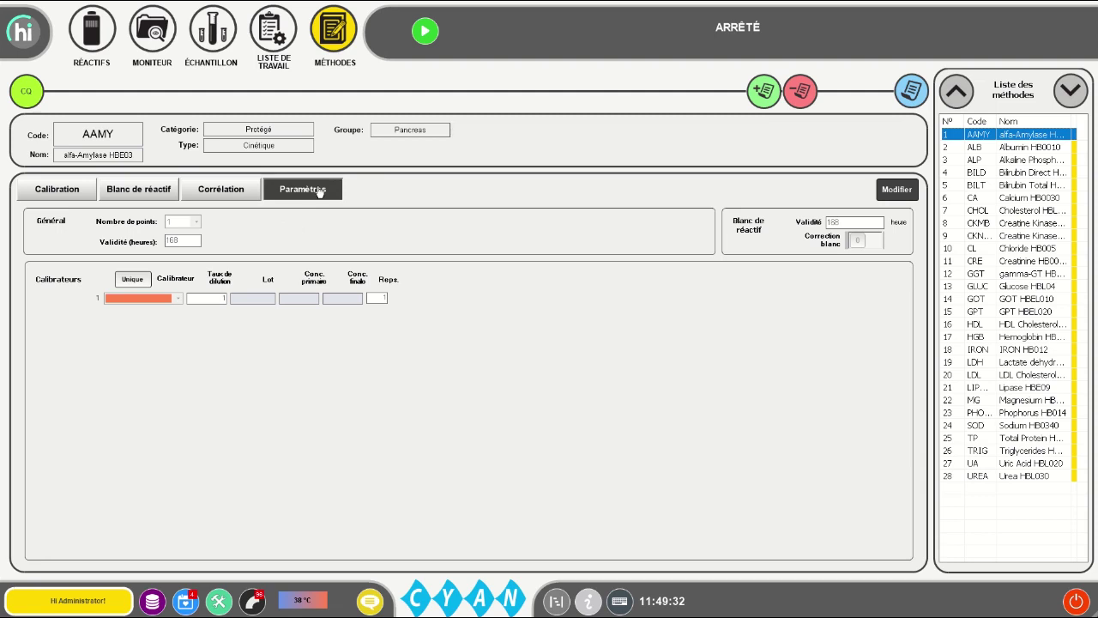
pyautogui.click(893, 195)
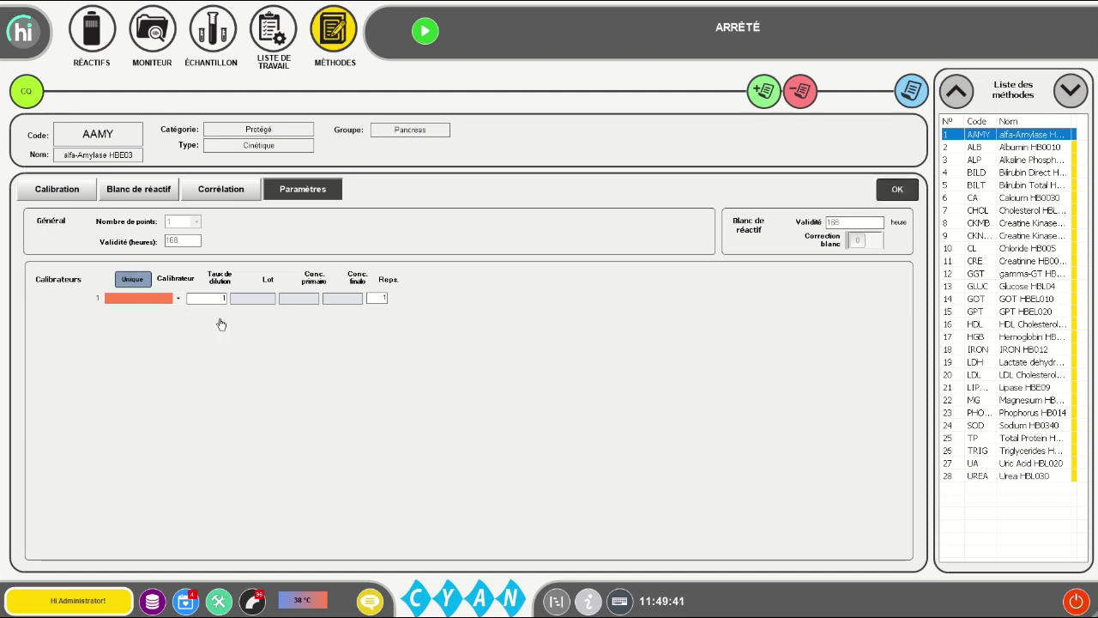
pyautogui.click(178, 299)
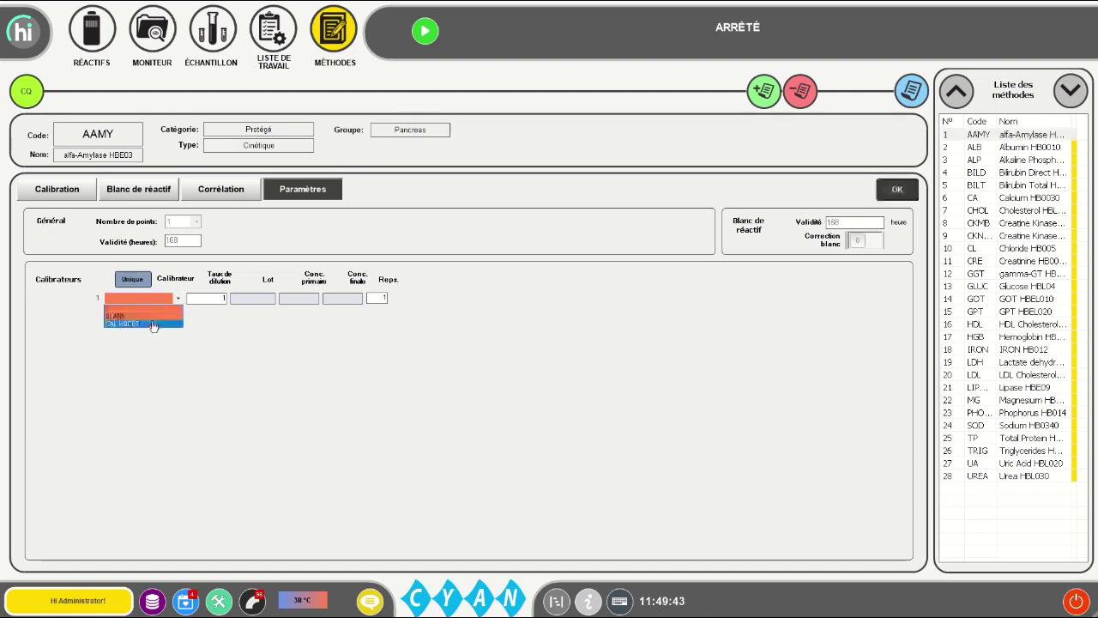
pyautogui.click(149, 323)
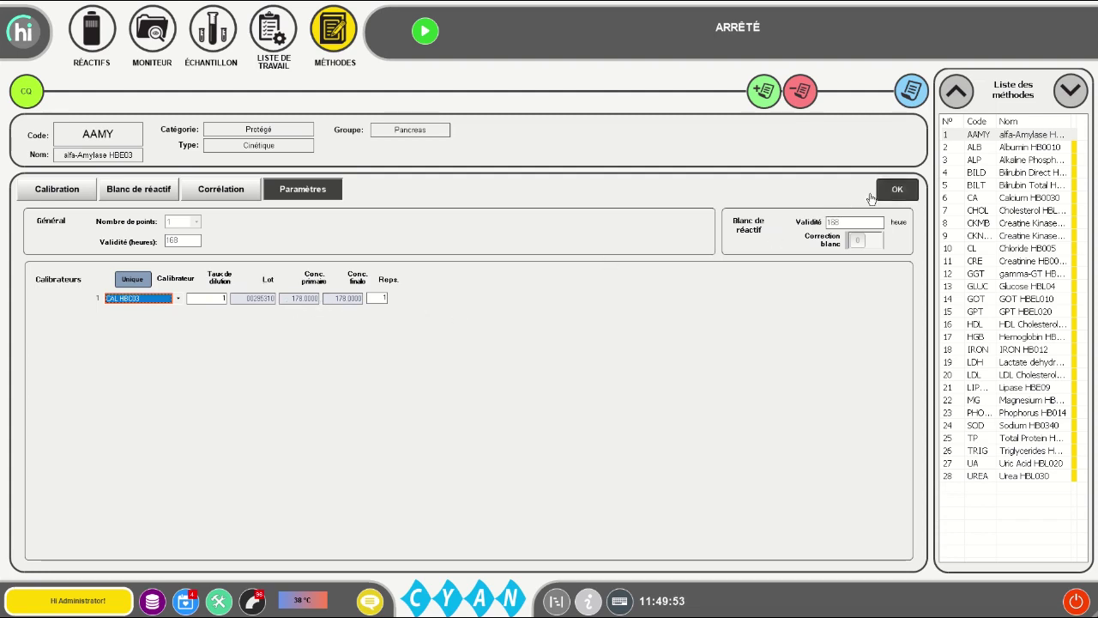
pyautogui.click(902, 195)
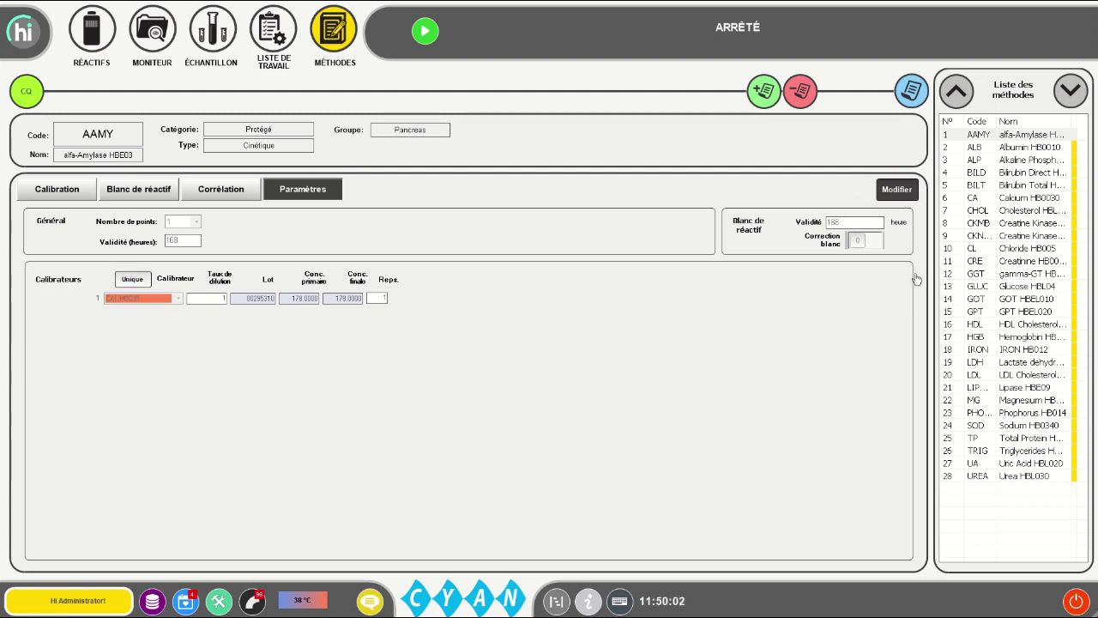
# - Assign CAL HBC03 as the calibrator in the ALB method's parameters and save the change
pyautogui.click(1027, 151)
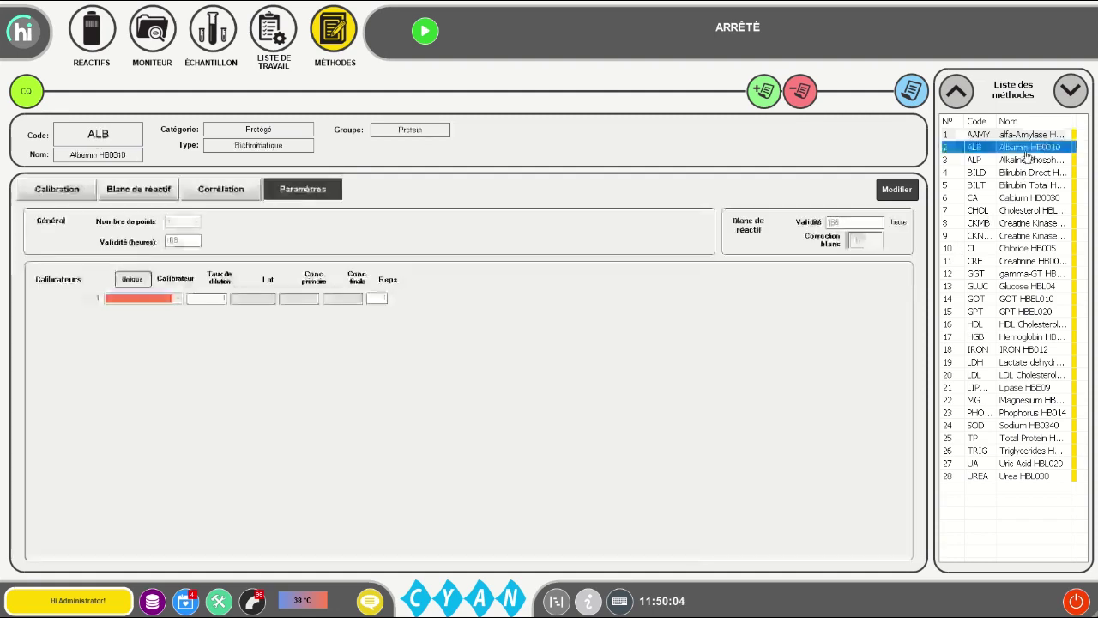
pyautogui.click(907, 199)
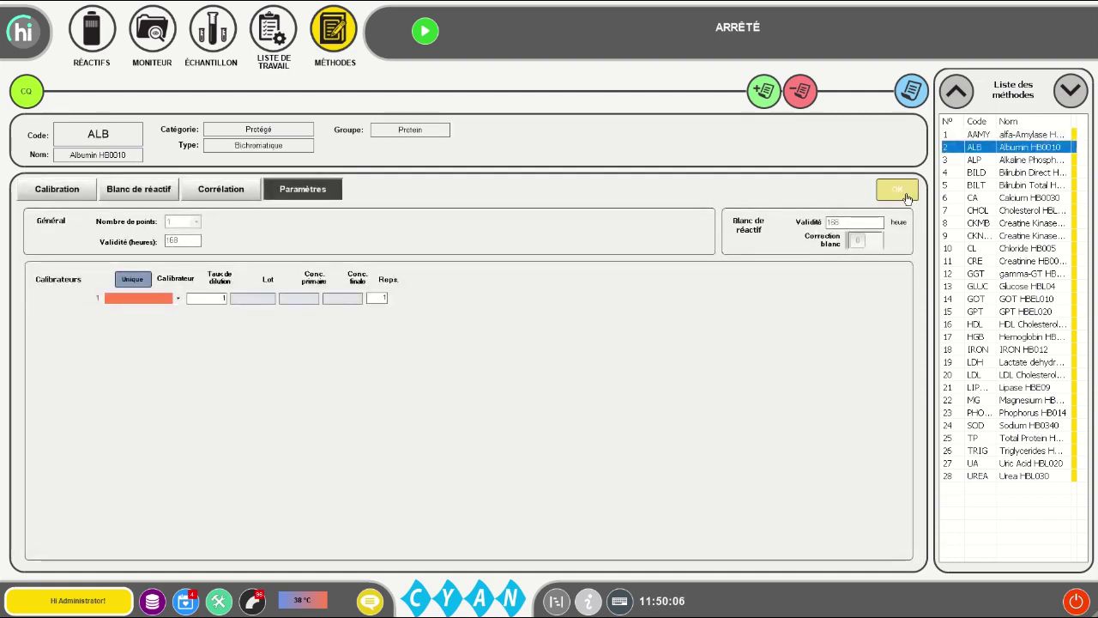
pyautogui.click(177, 299)
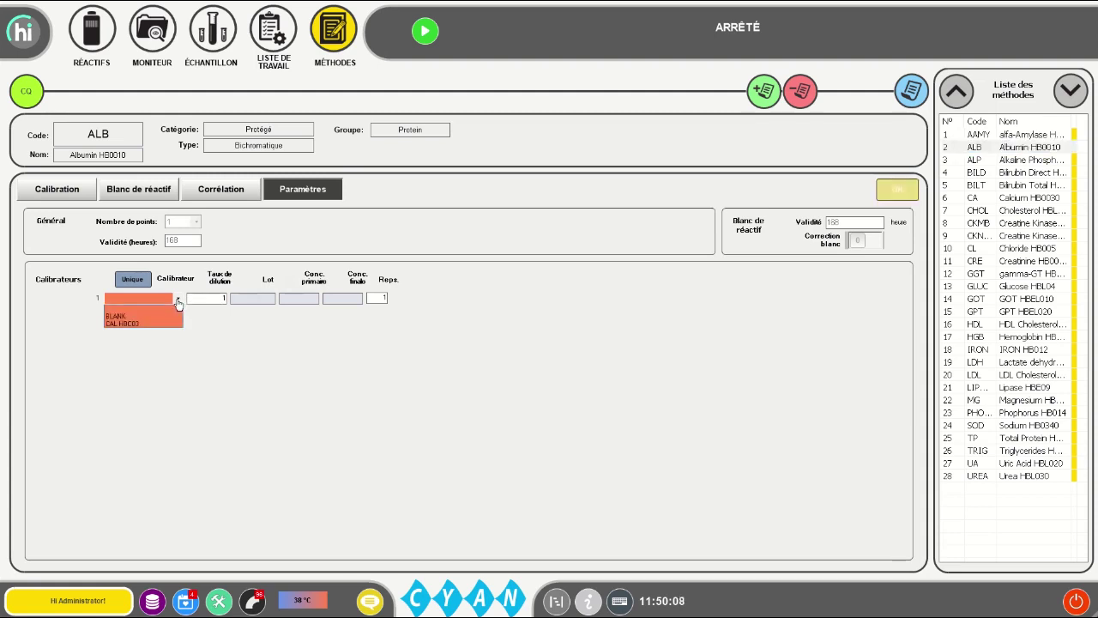
pyautogui.click(166, 323)
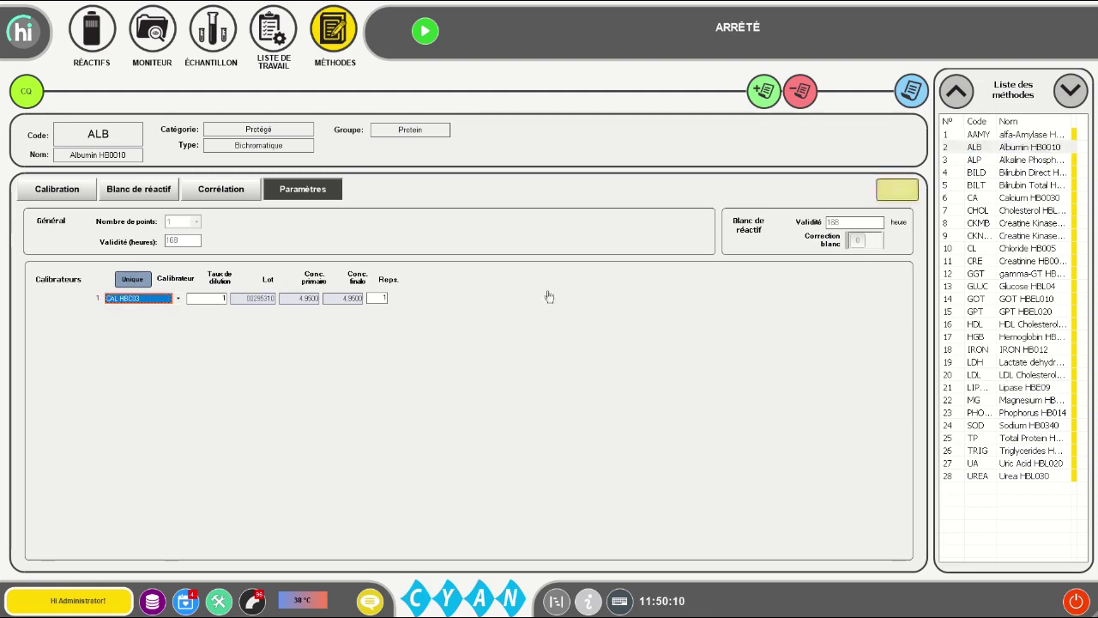
pyautogui.click(897, 193)
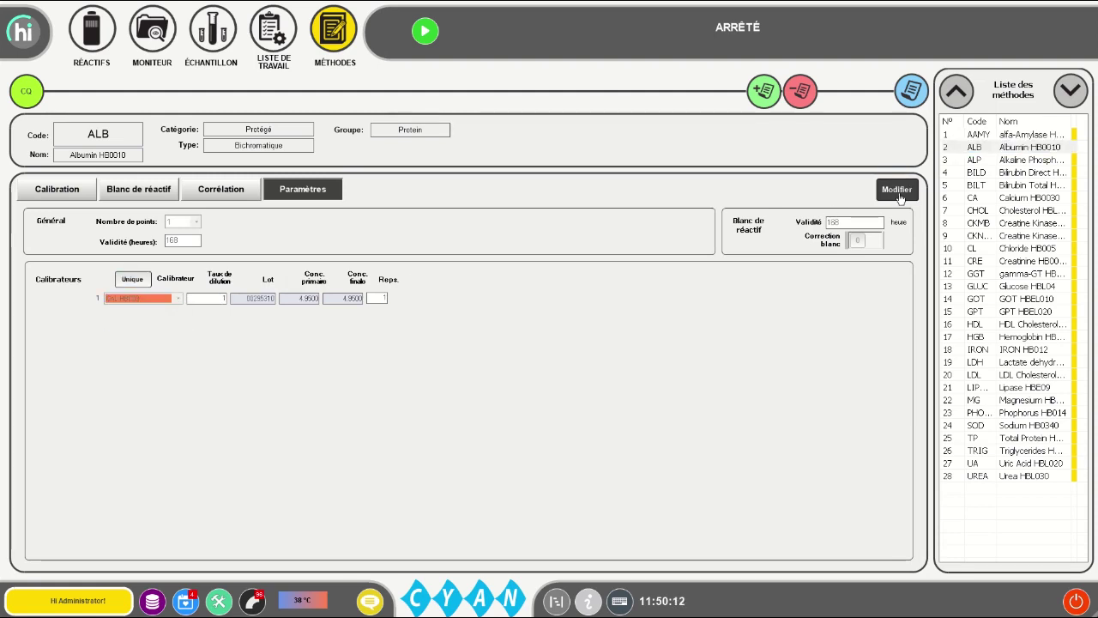
# - Assign CAL HBC03 as the calibrator in the BILD method's parameters and save the change
pyautogui.click(980, 174)
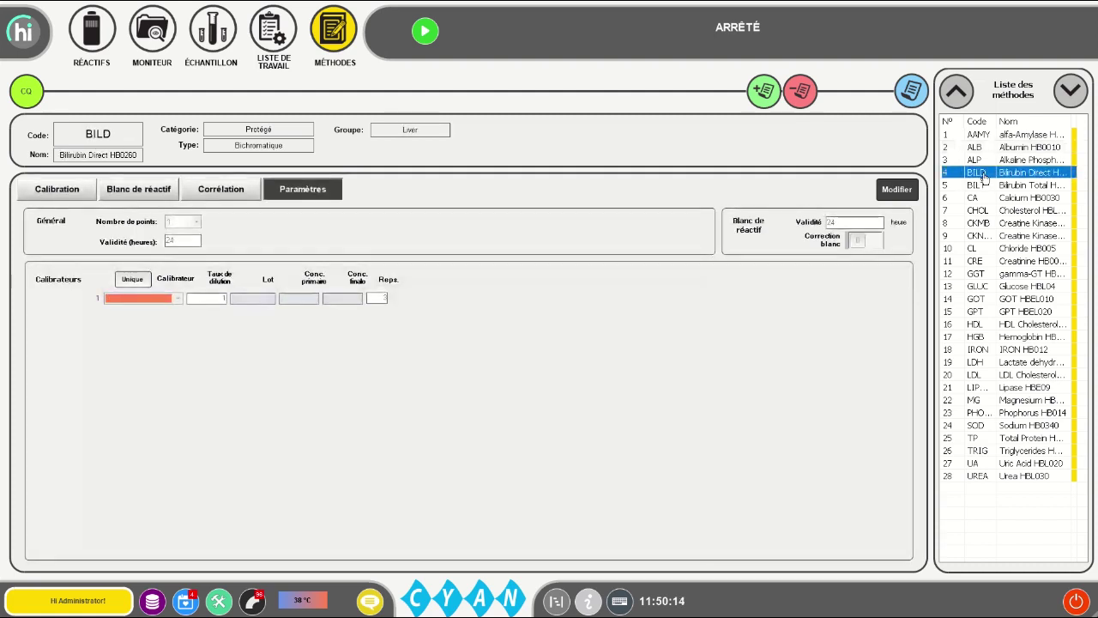
pyautogui.click(901, 195)
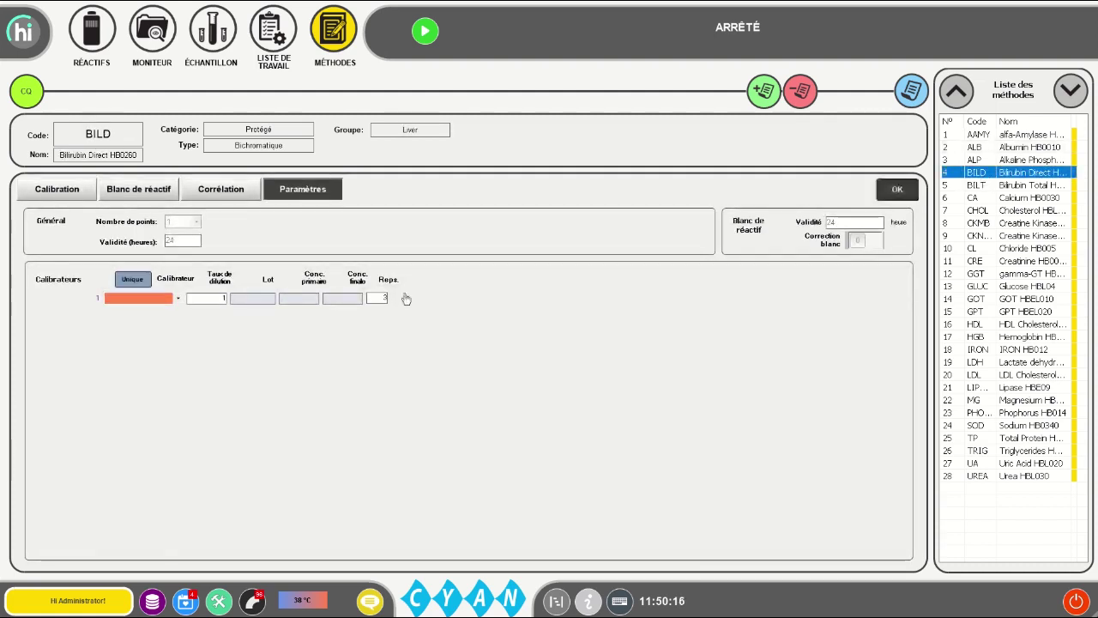
pyautogui.click(177, 300)
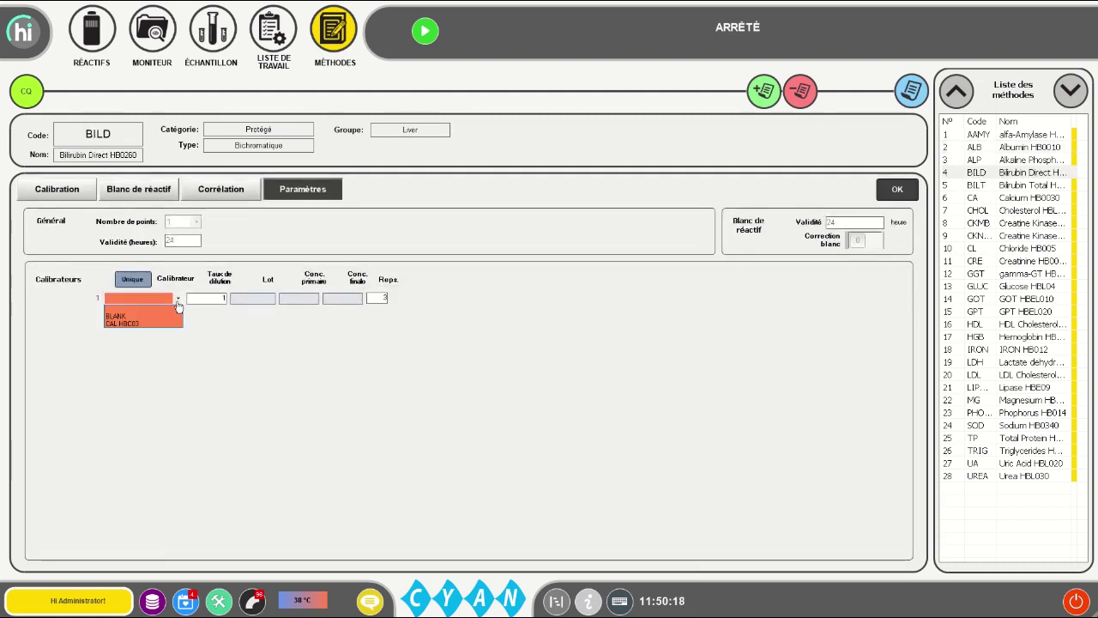
pyautogui.click(171, 323)
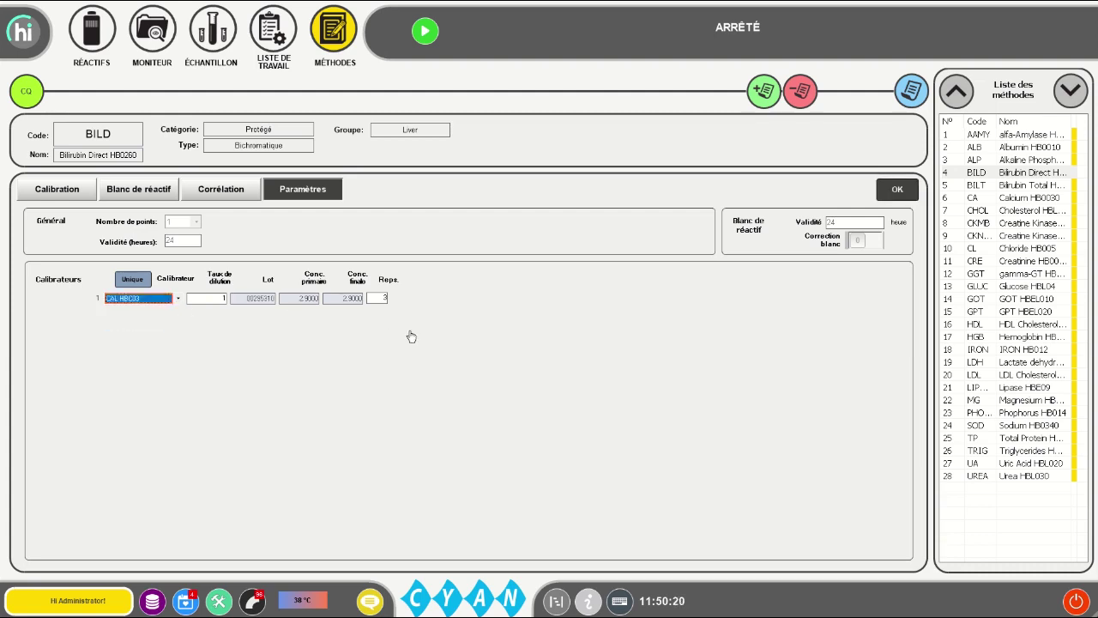
pyautogui.click(897, 190)
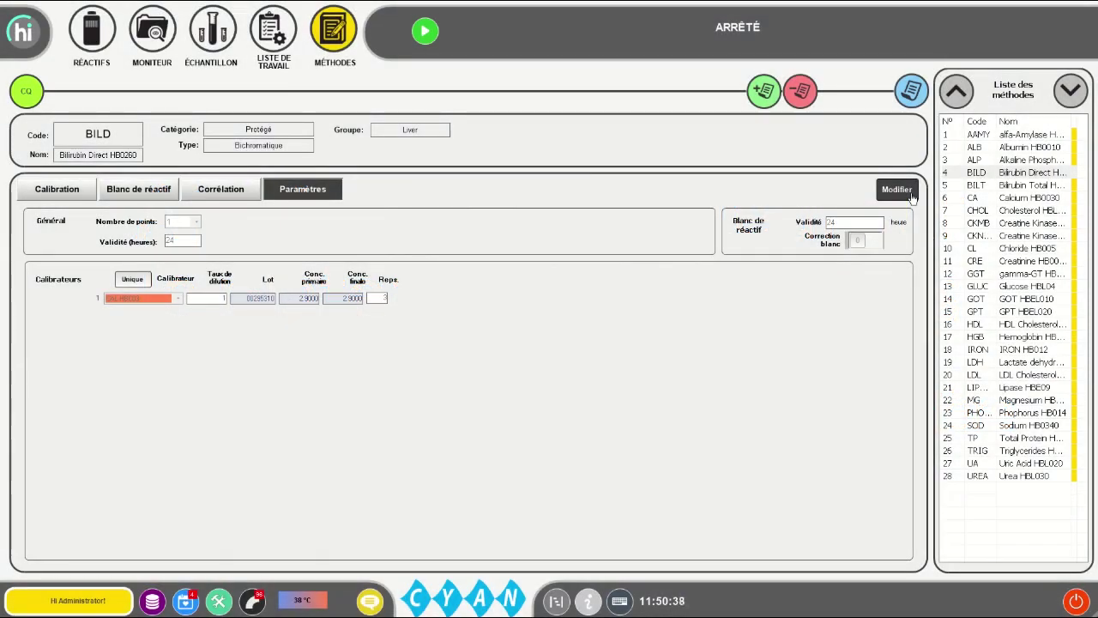
pyautogui.click(209, 46)
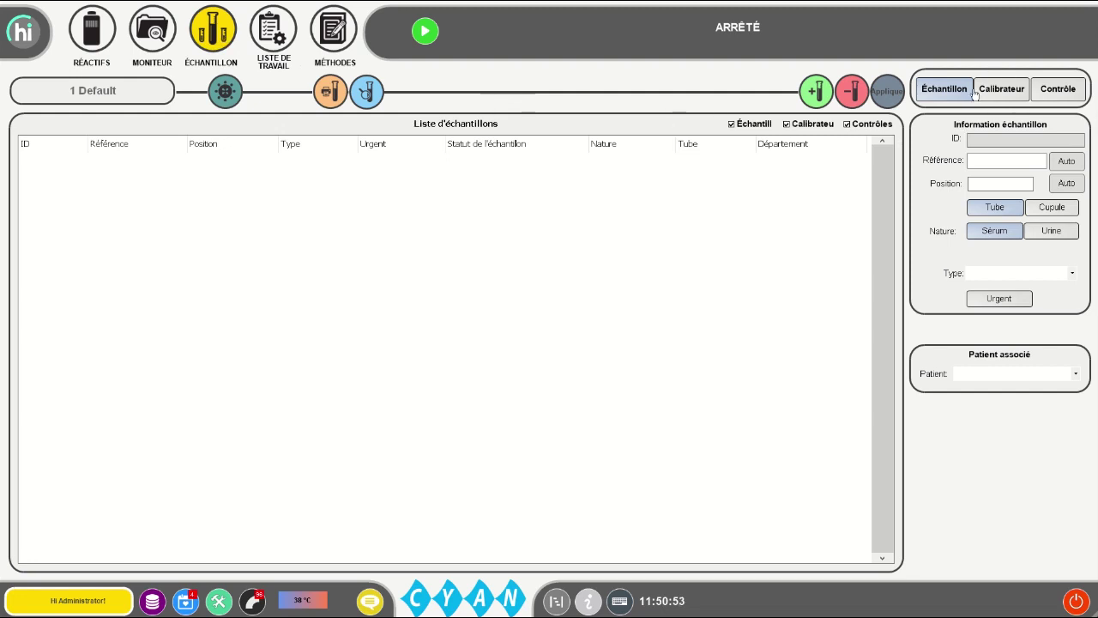
pyautogui.click(1001, 96)
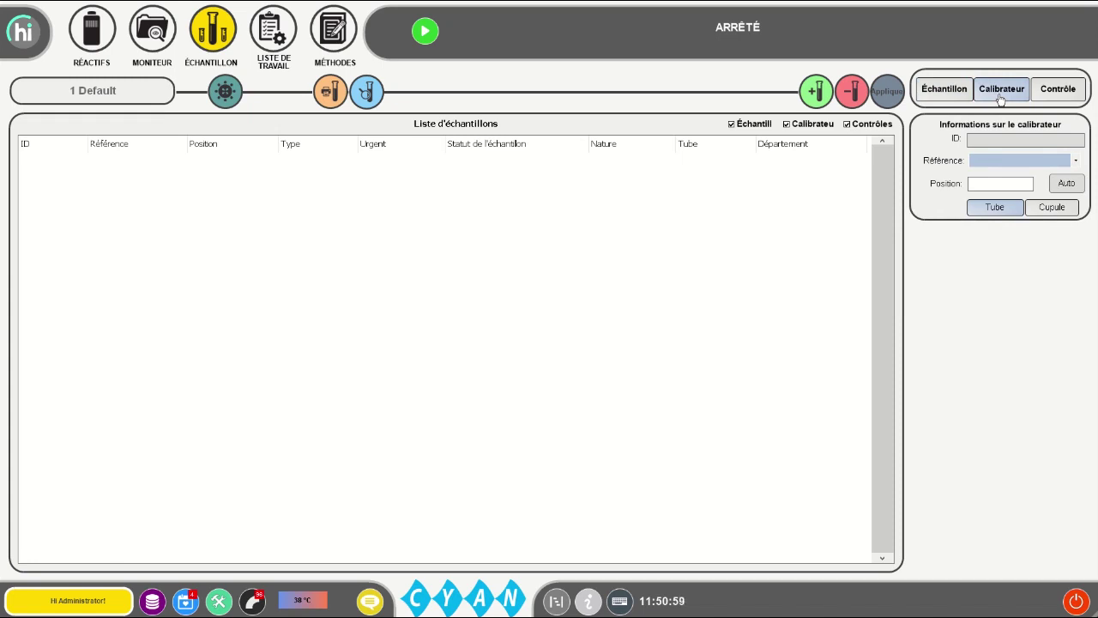
pyautogui.click(1079, 163)
pyautogui.click(1062, 175)
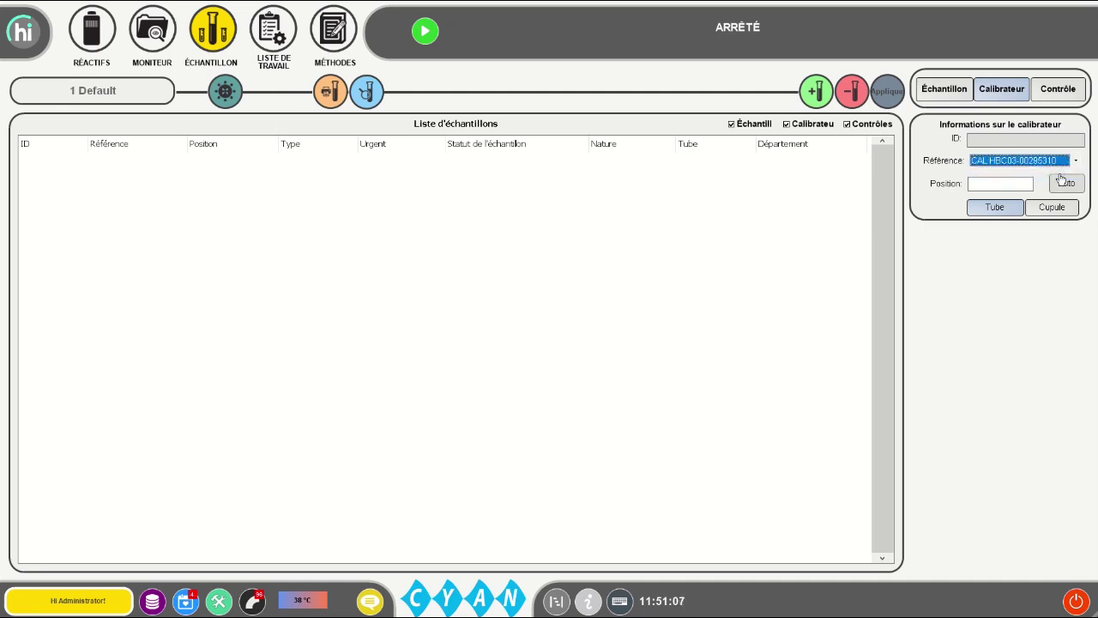
pyautogui.click(1030, 187)
pyautogui.write('1')
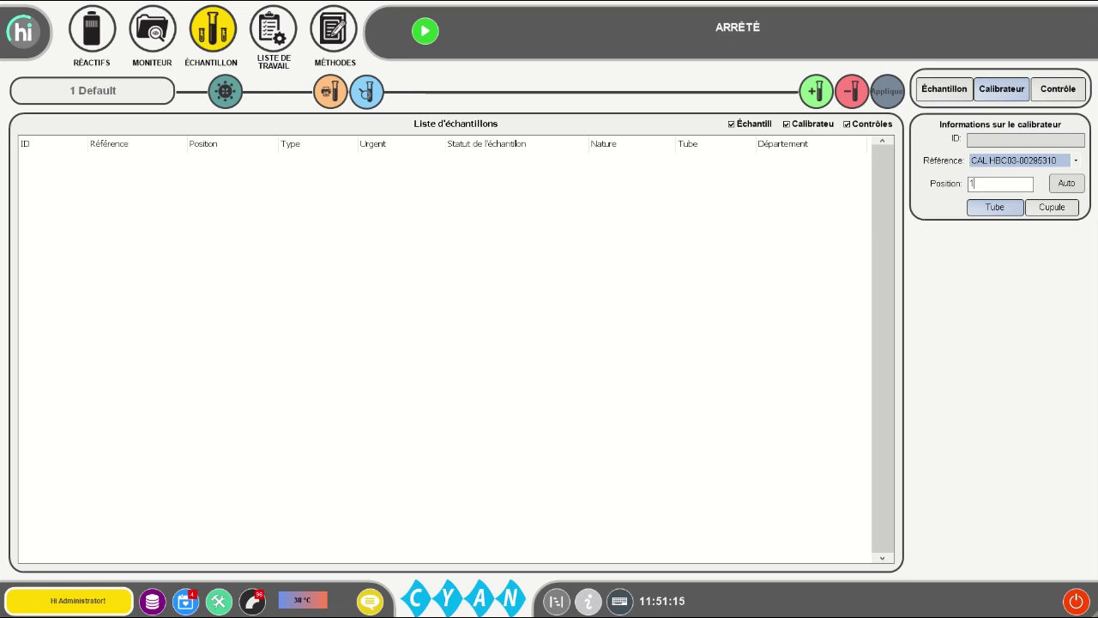
pyautogui.click(1058, 214)
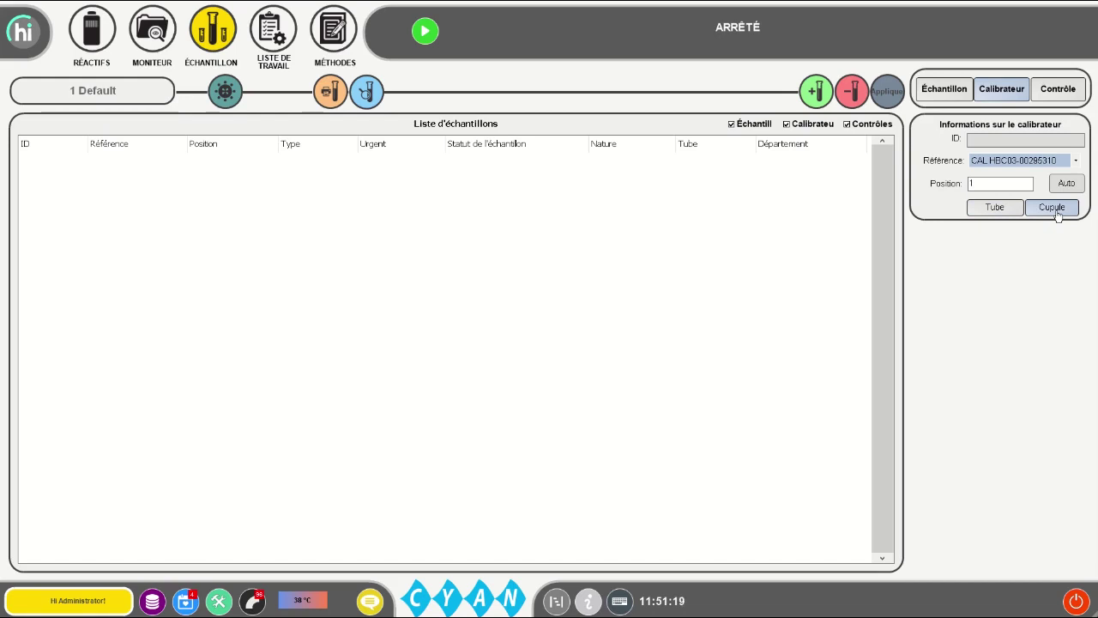
pyautogui.click(816, 104)
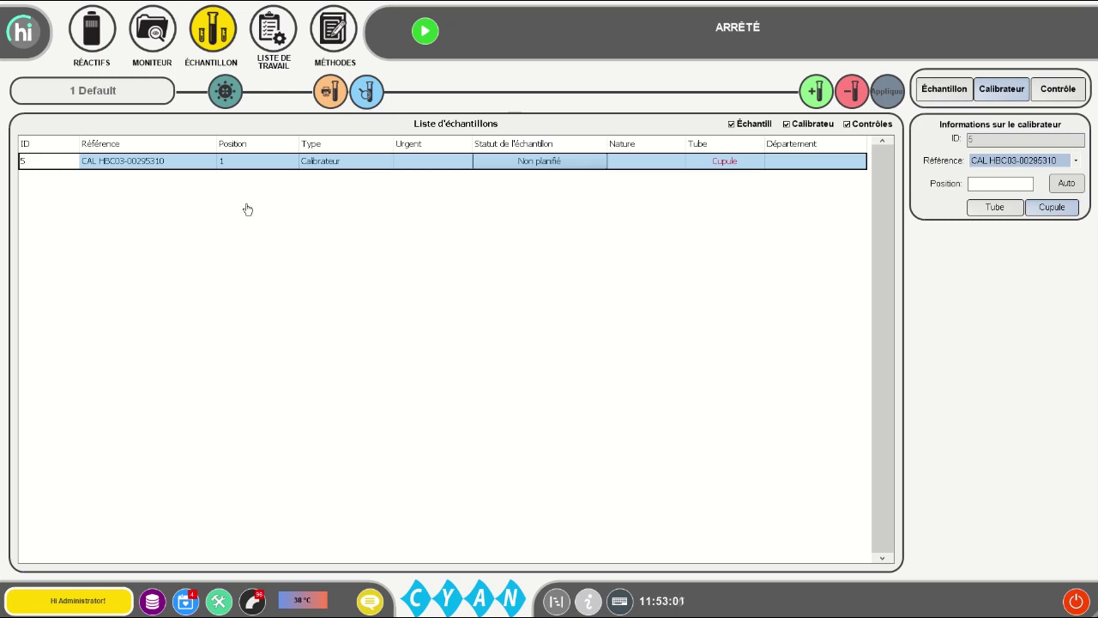
pyautogui.click(225, 92)
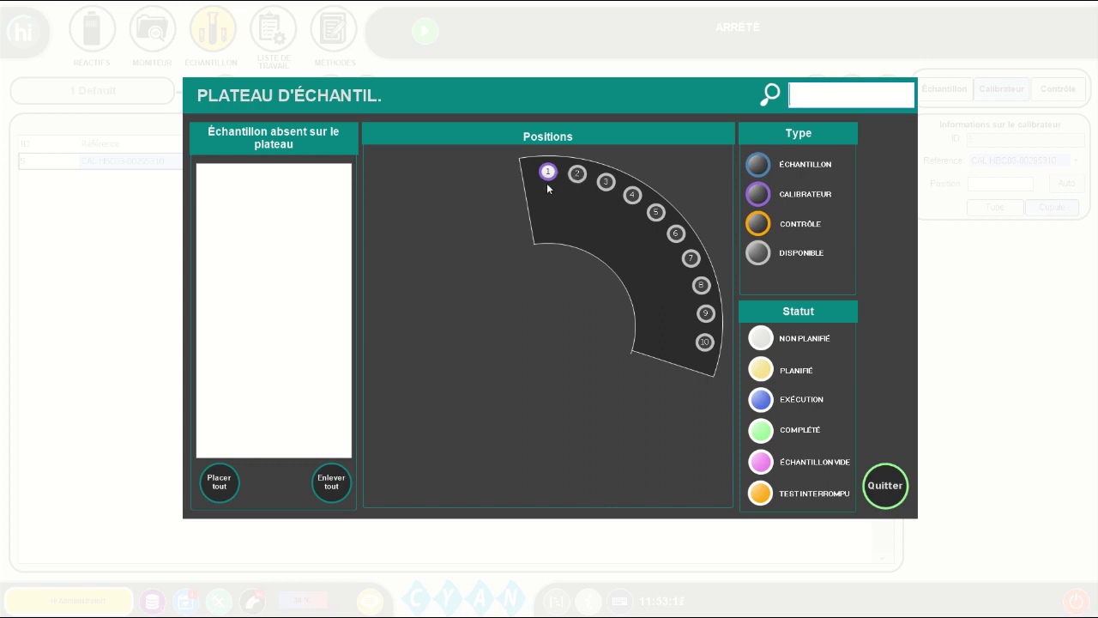
pyautogui.click(549, 176)
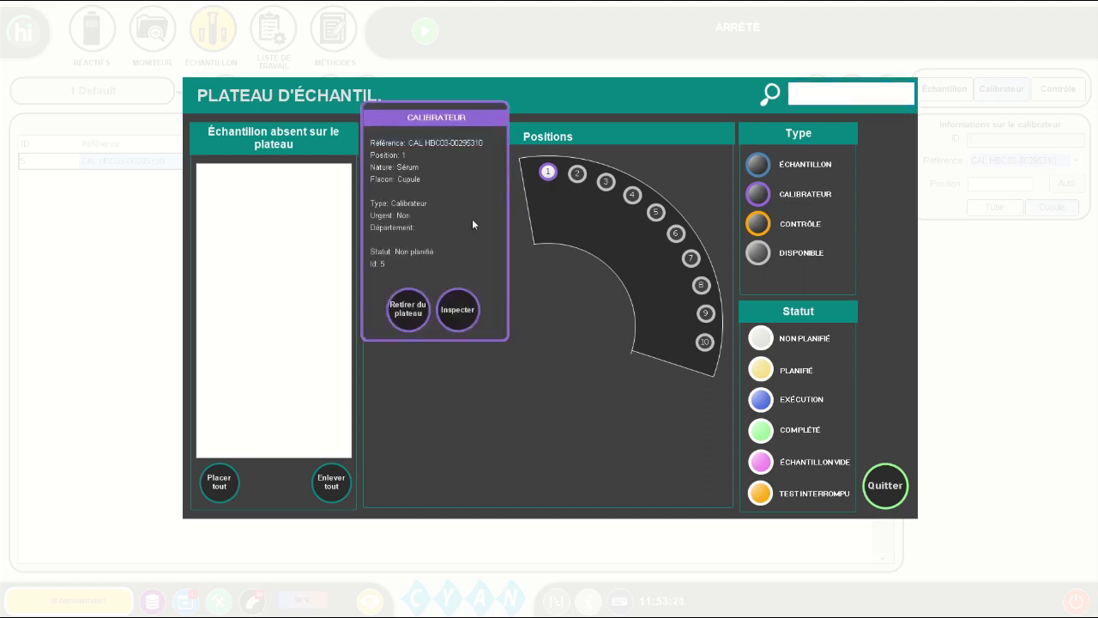
pyautogui.click(407, 312)
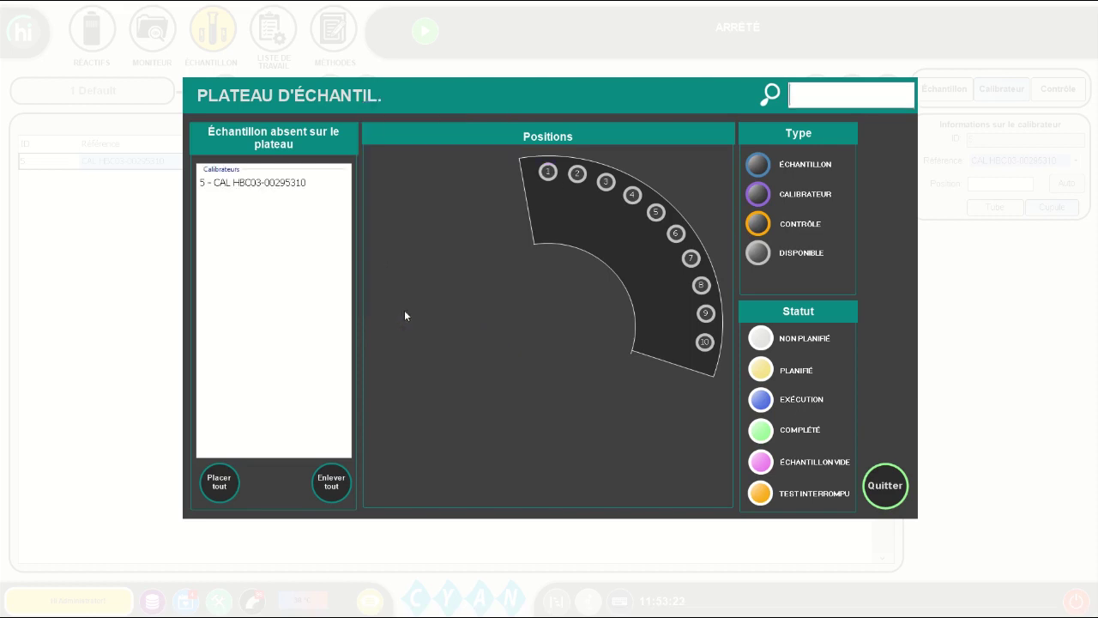
pyautogui.click(302, 187)
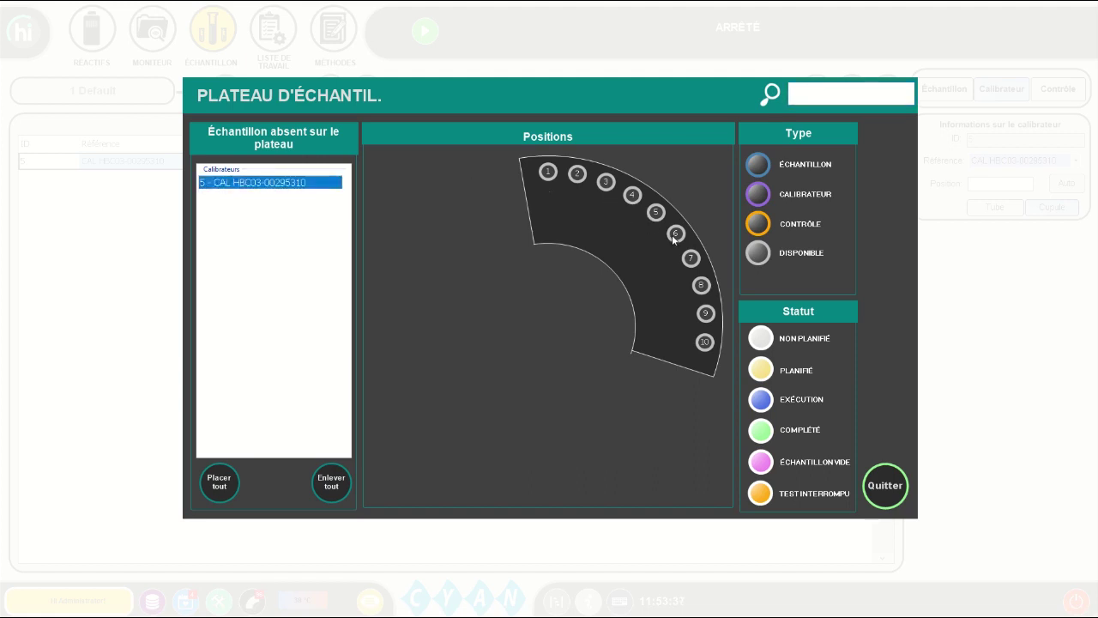
pyautogui.click(676, 235)
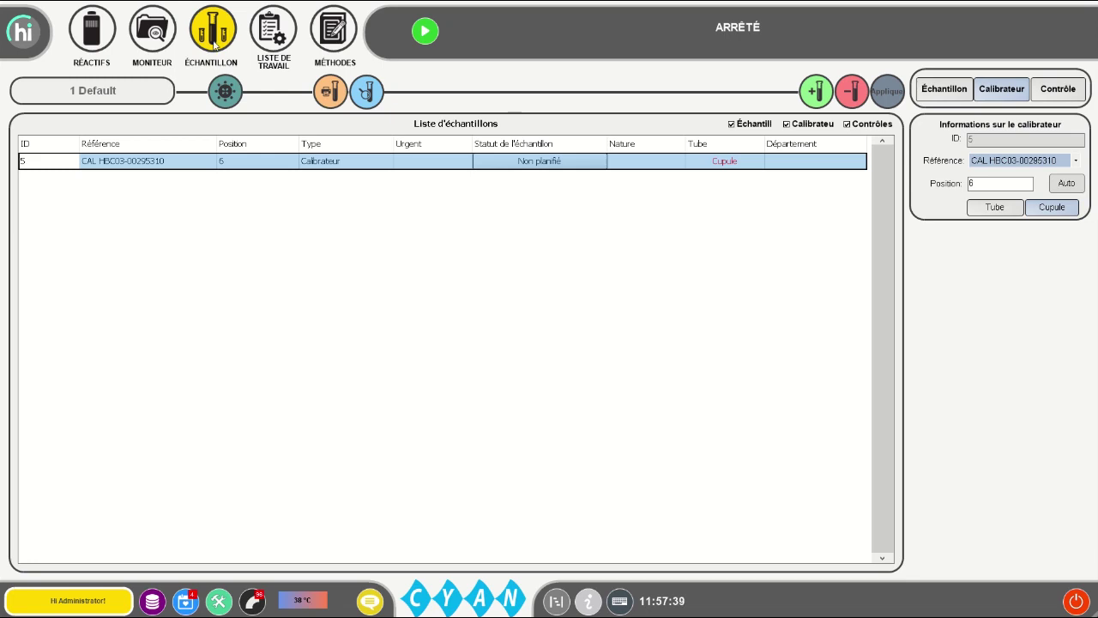
# - Add calibrator calibrations for the AAMY, ALB and BILD methods to the Base Worklist
pyautogui.click(282, 41)
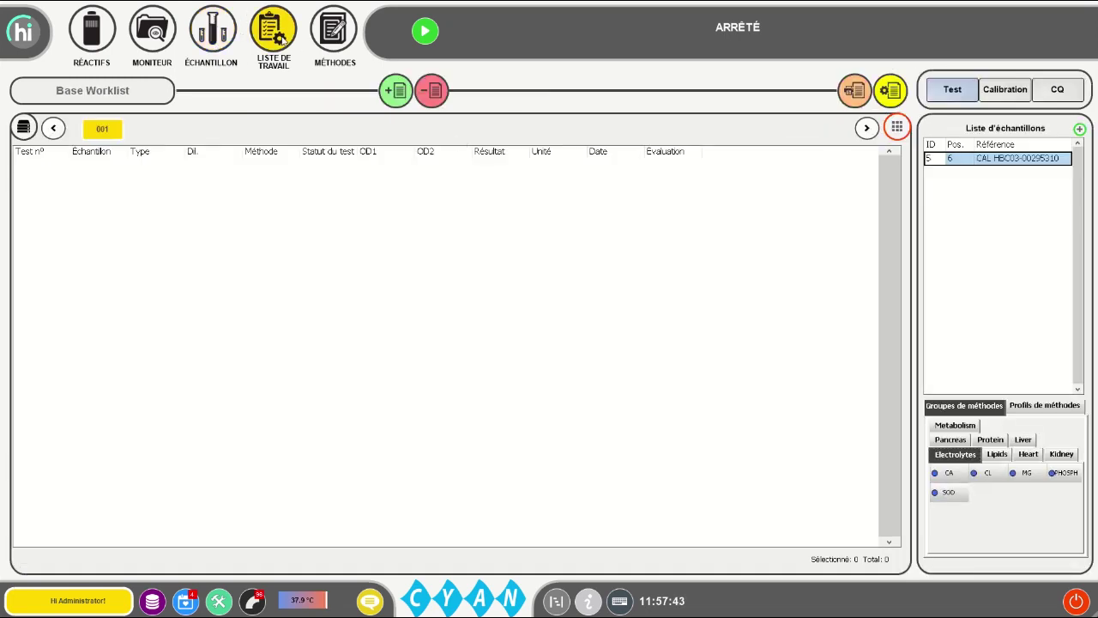
pyautogui.click(1005, 91)
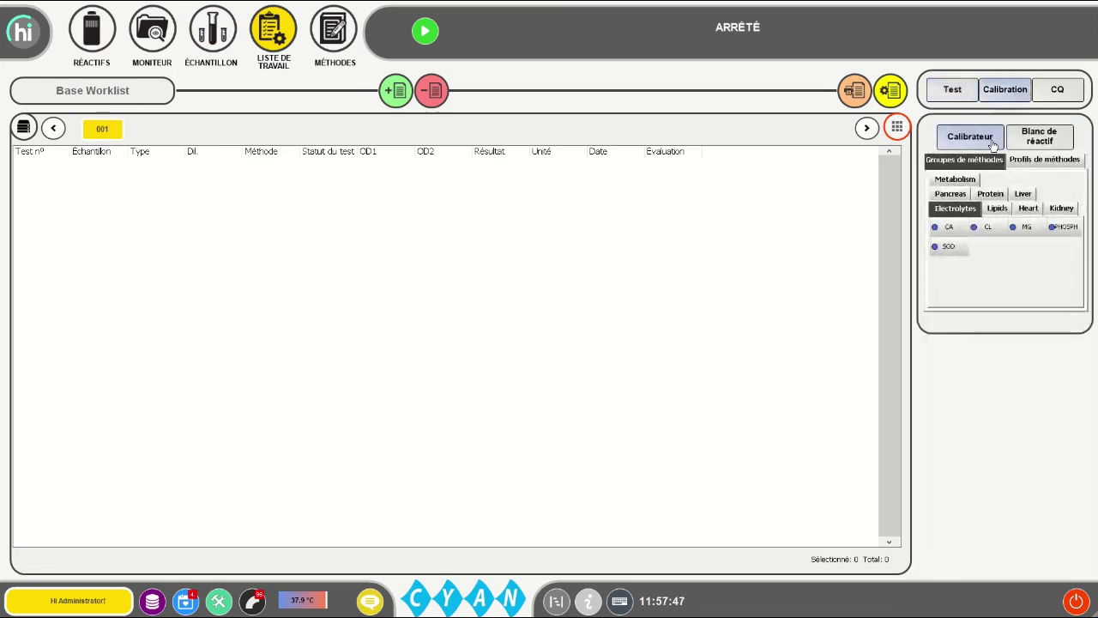
pyautogui.click(959, 195)
pyautogui.click(948, 227)
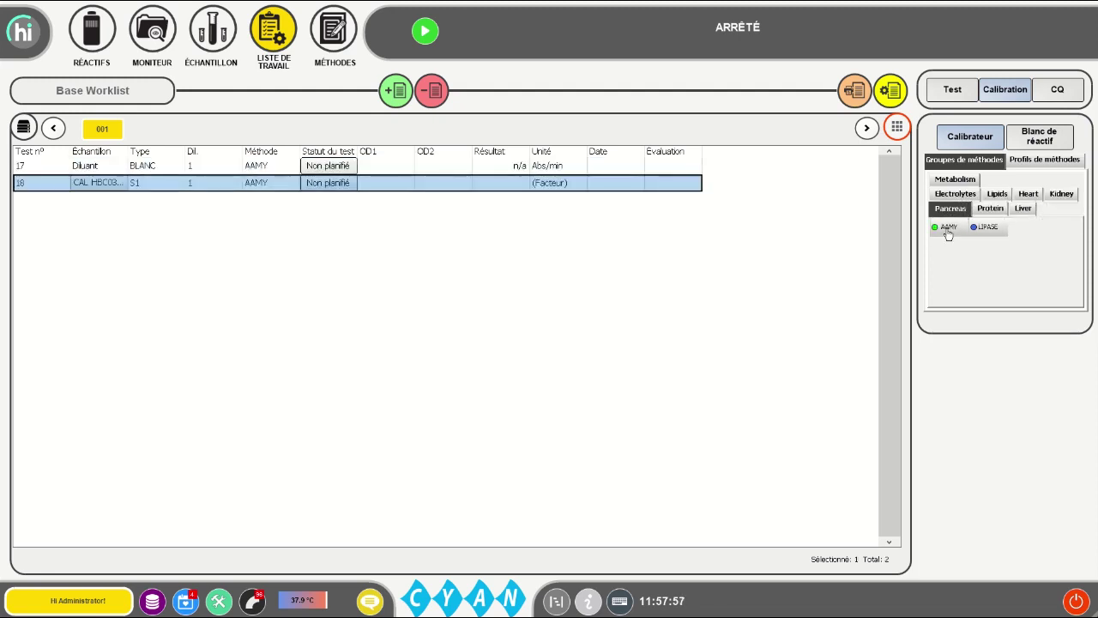
pyautogui.click(991, 209)
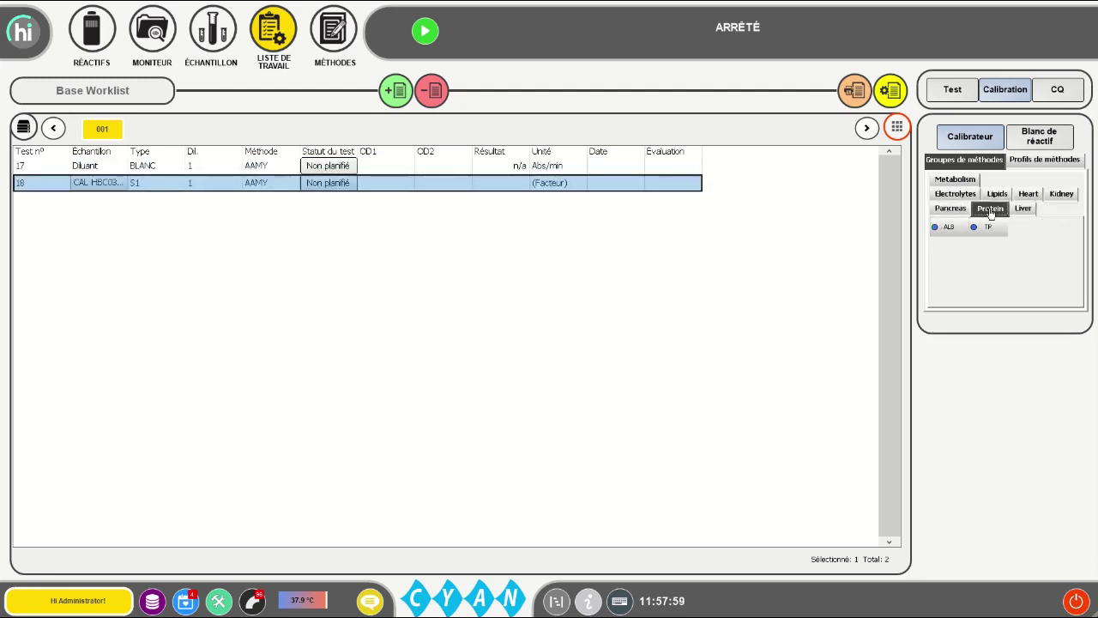
pyautogui.click(949, 227)
pyautogui.click(1024, 210)
pyautogui.click(991, 232)
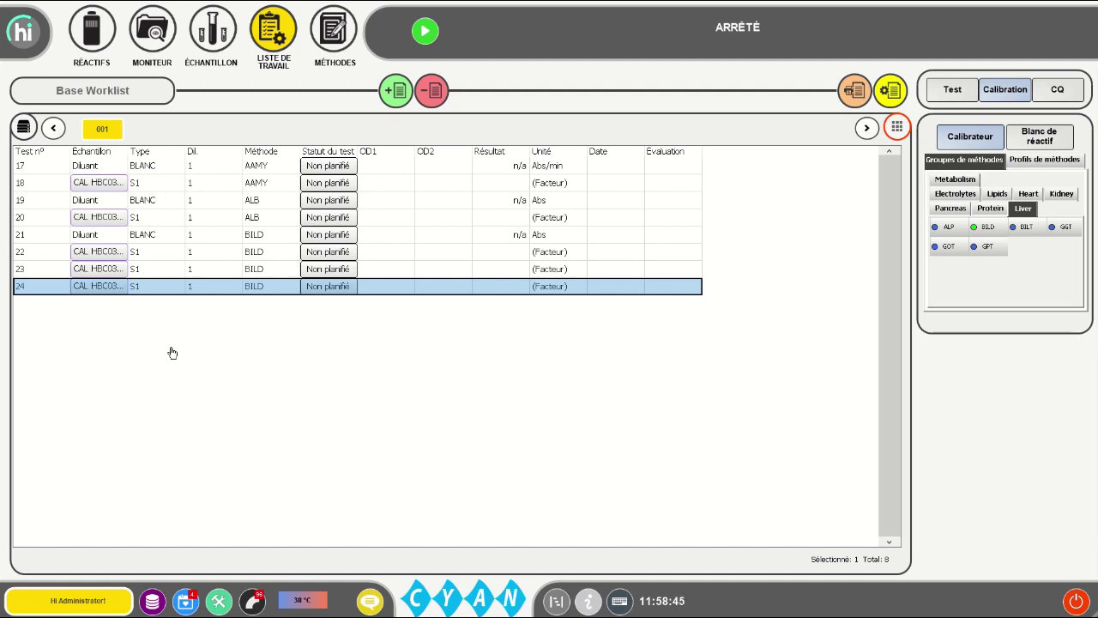
# - Review the diluent blank tests of the AAMY, ALB and BILD methods in the worklist
pyautogui.click(154, 168)
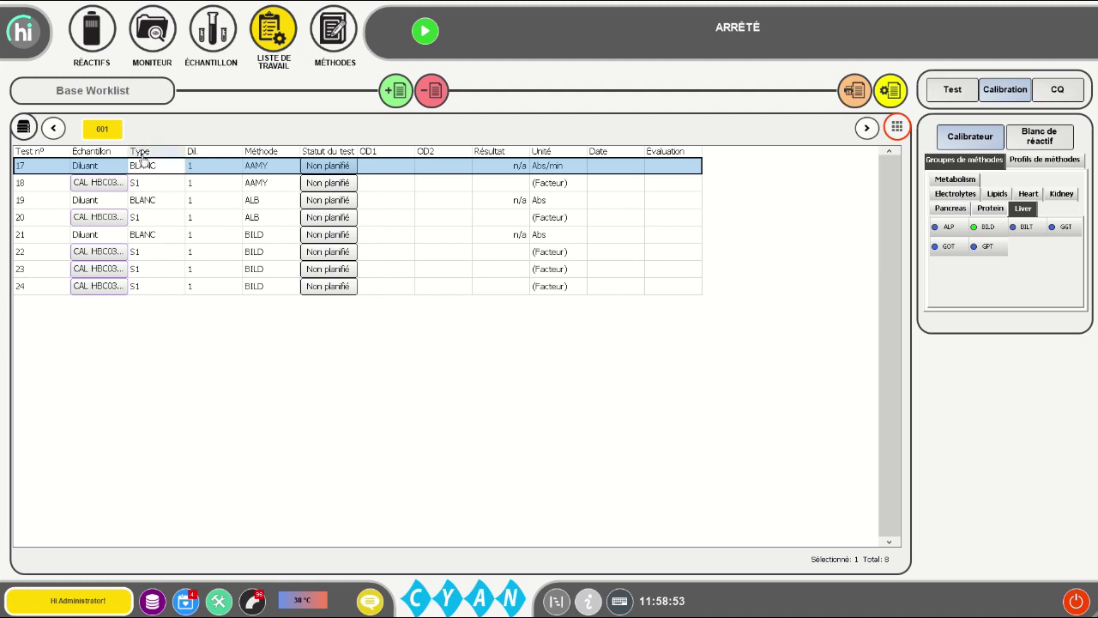
pyautogui.click(156, 205)
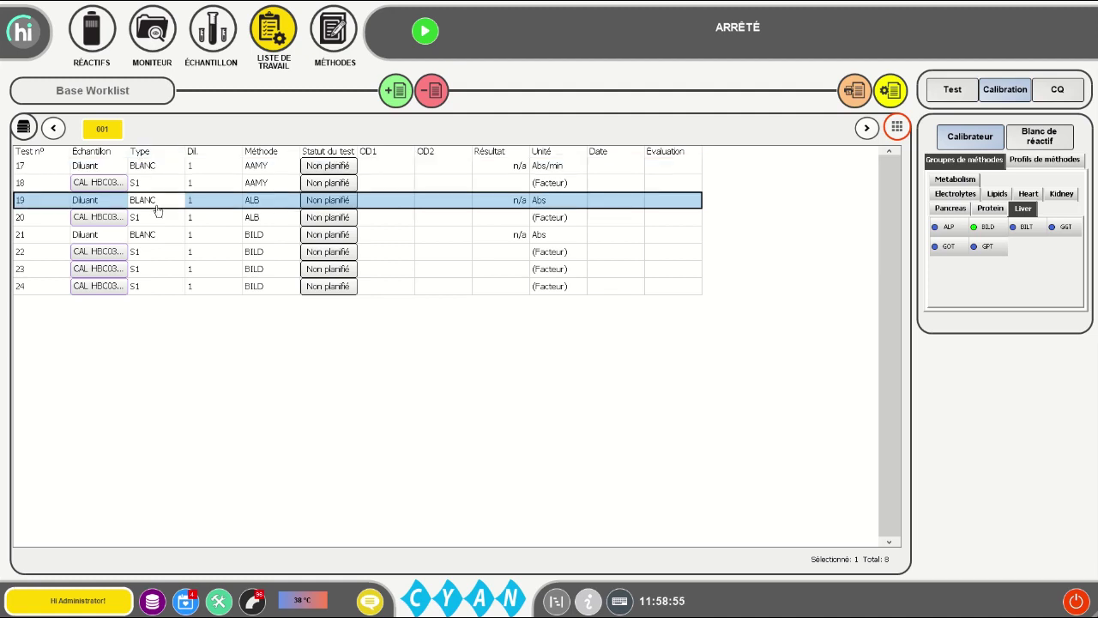
pyautogui.click(159, 239)
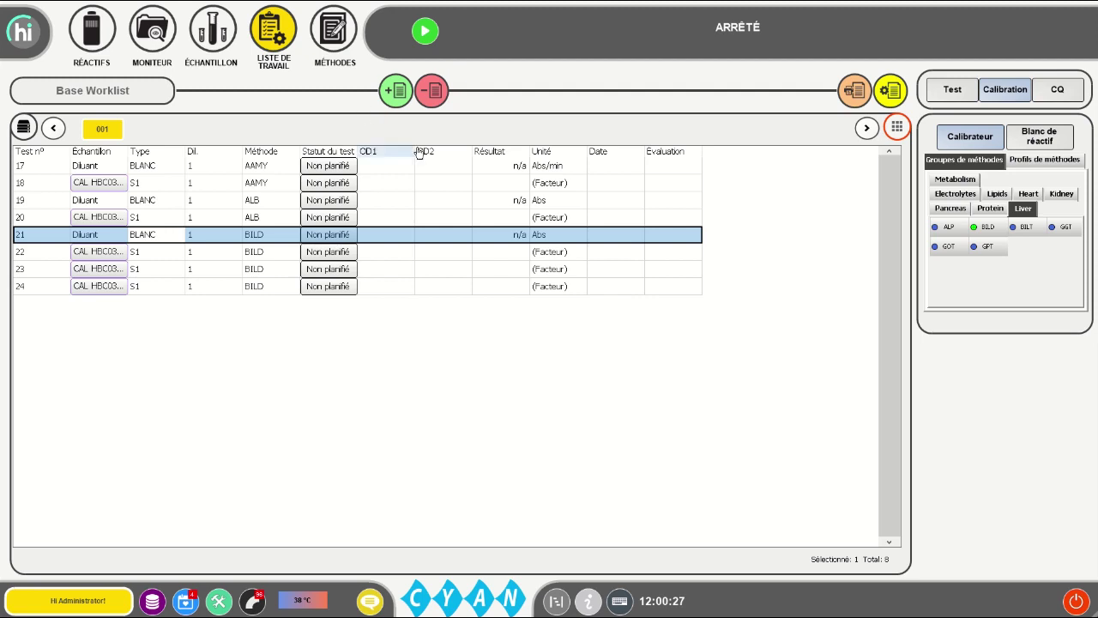
# - Schedule all AAMY, ALB and BILD calibration tests in the worklist for execution and start the run
pyautogui.click(444, 171)
pyautogui.moveTo(445, 175); pyautogui.dragTo(446, 289)
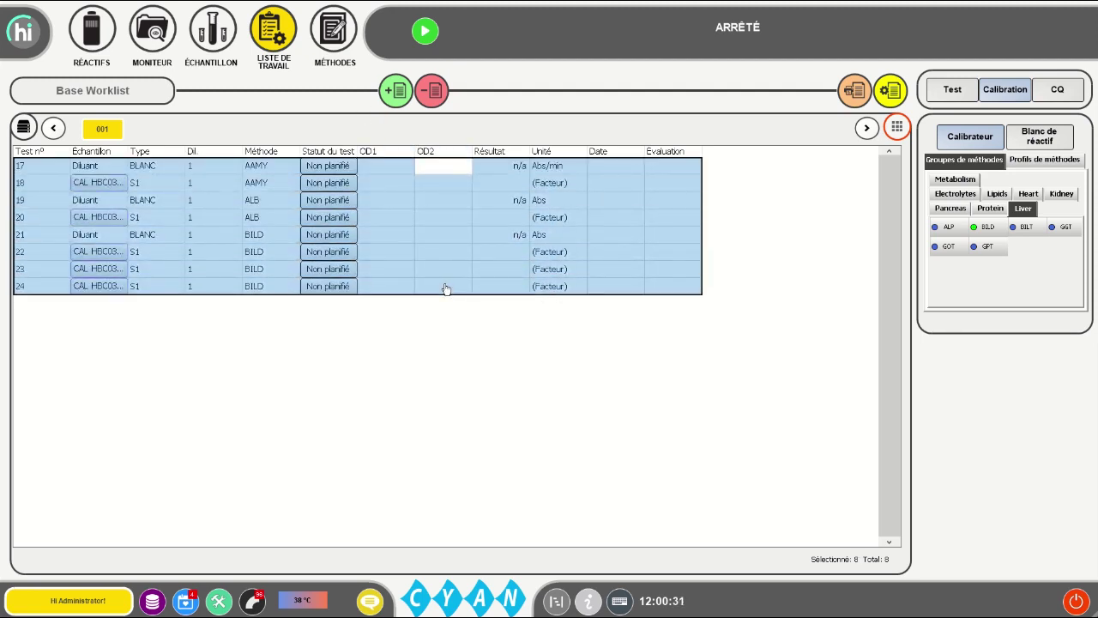
pyautogui.click(898, 128)
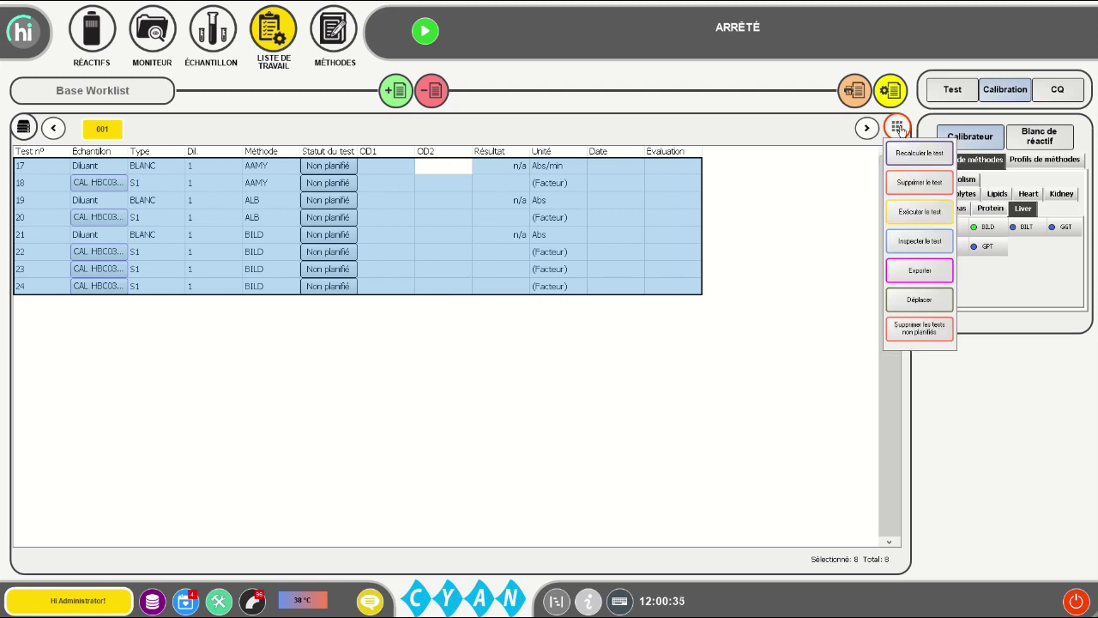
pyautogui.click(919, 212)
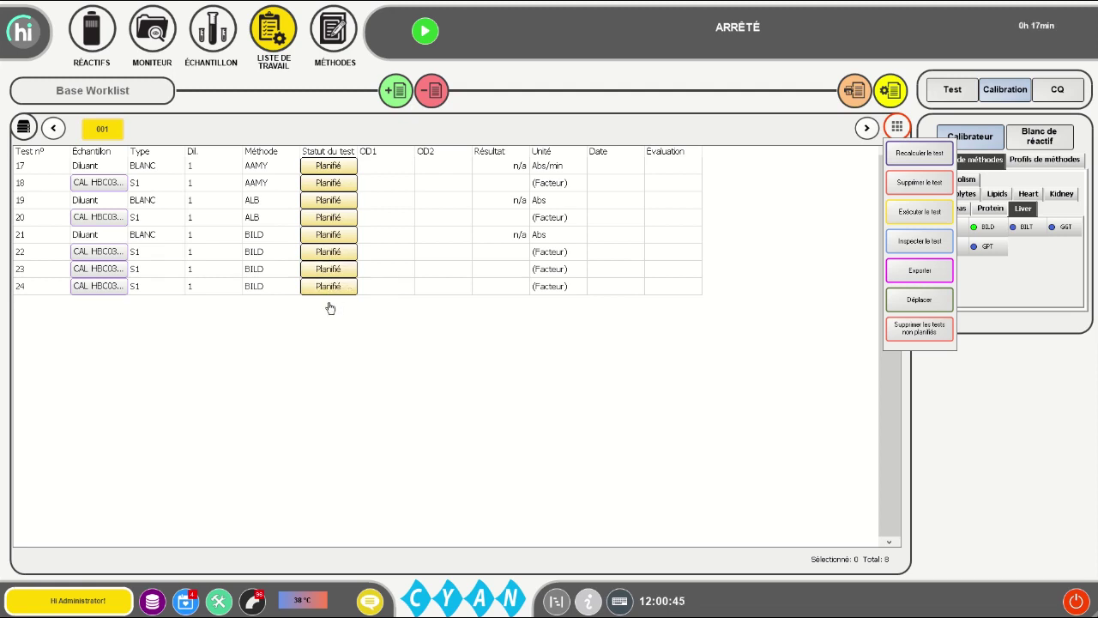
pyautogui.click(425, 33)
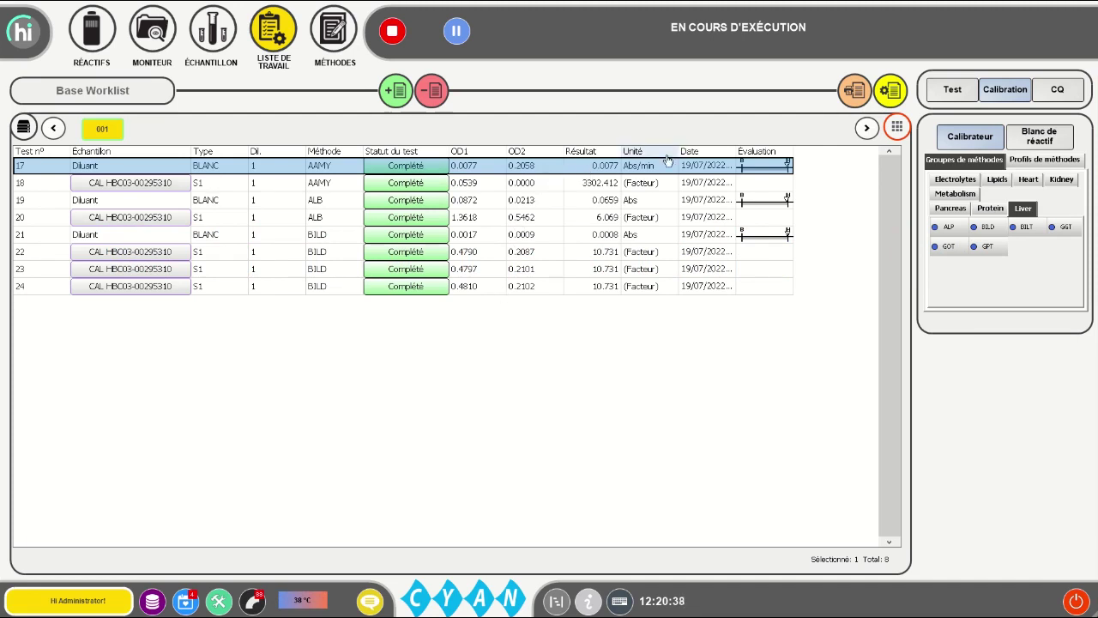
# - Examine the evaluation limits of the AAMY blank test and close their display
pyautogui.click(775, 165)
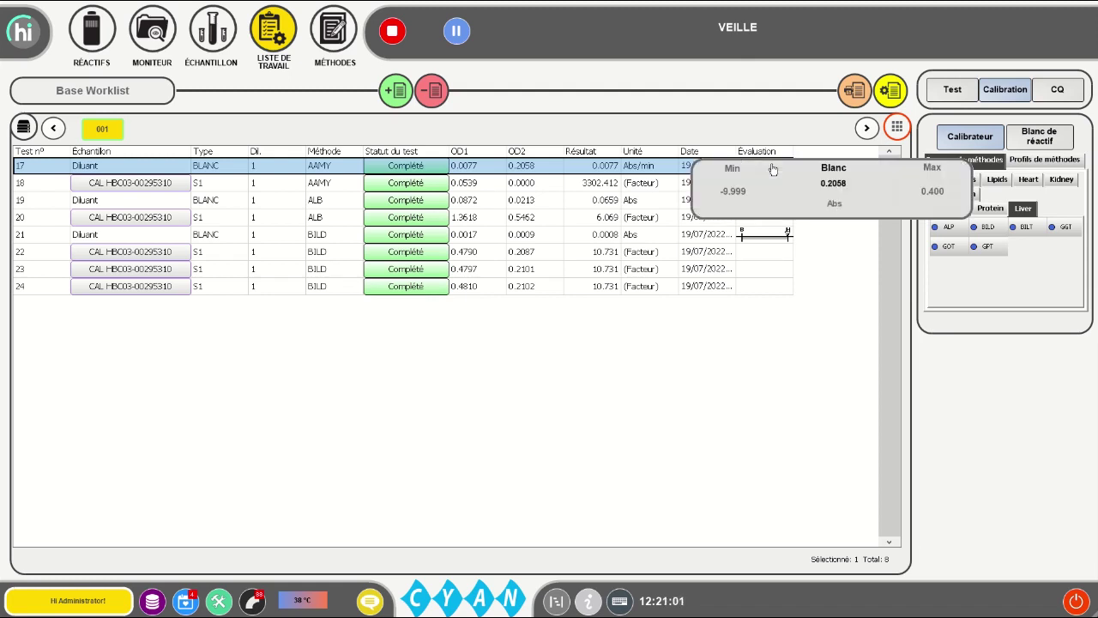
pyautogui.click(773, 168)
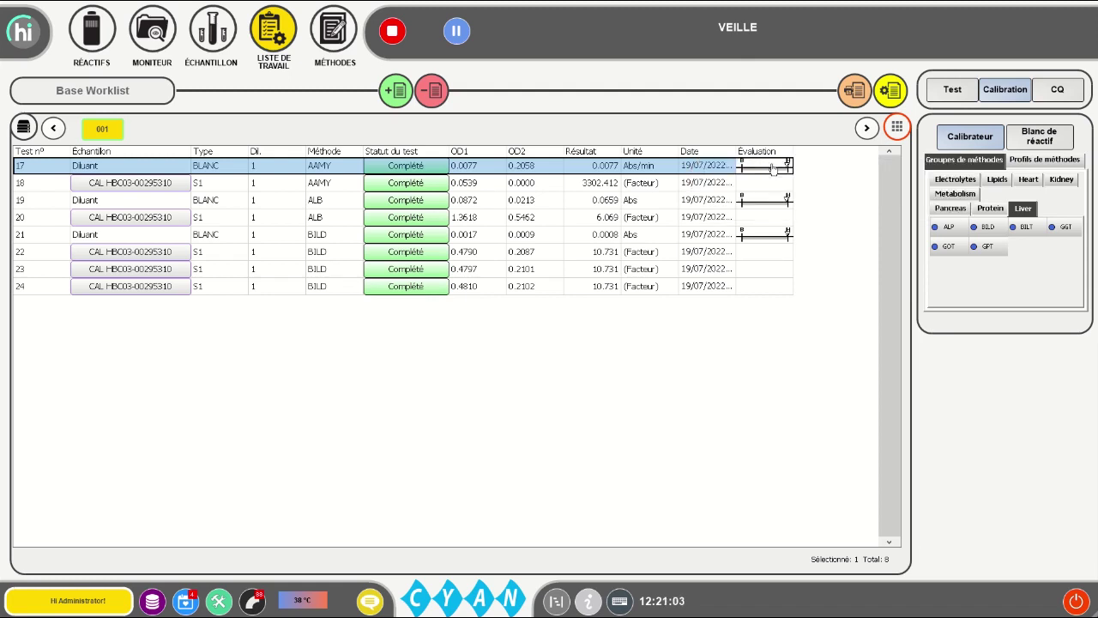